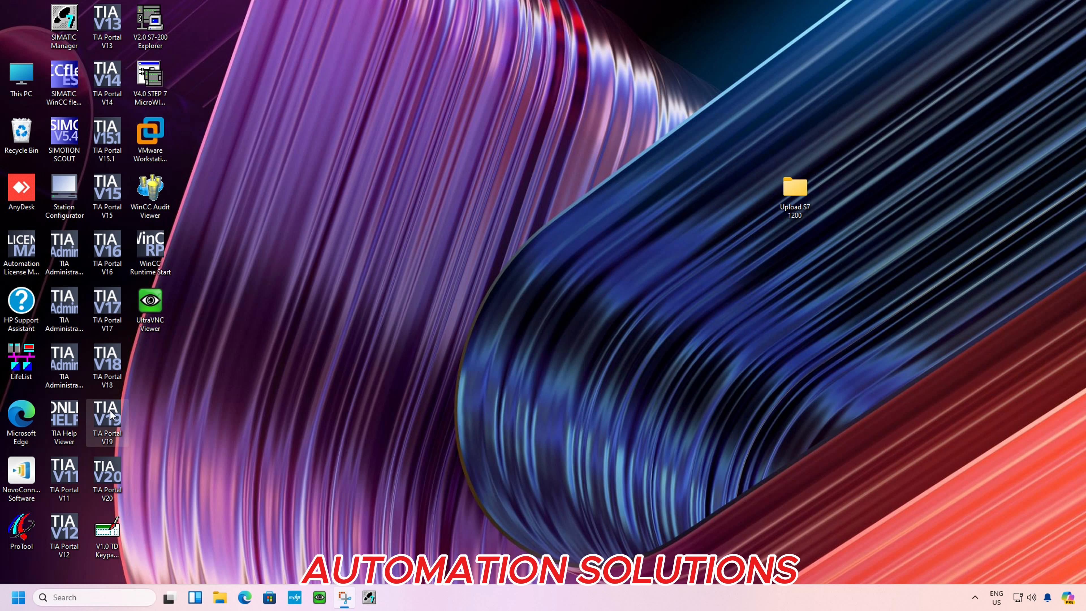
click(122, 600)
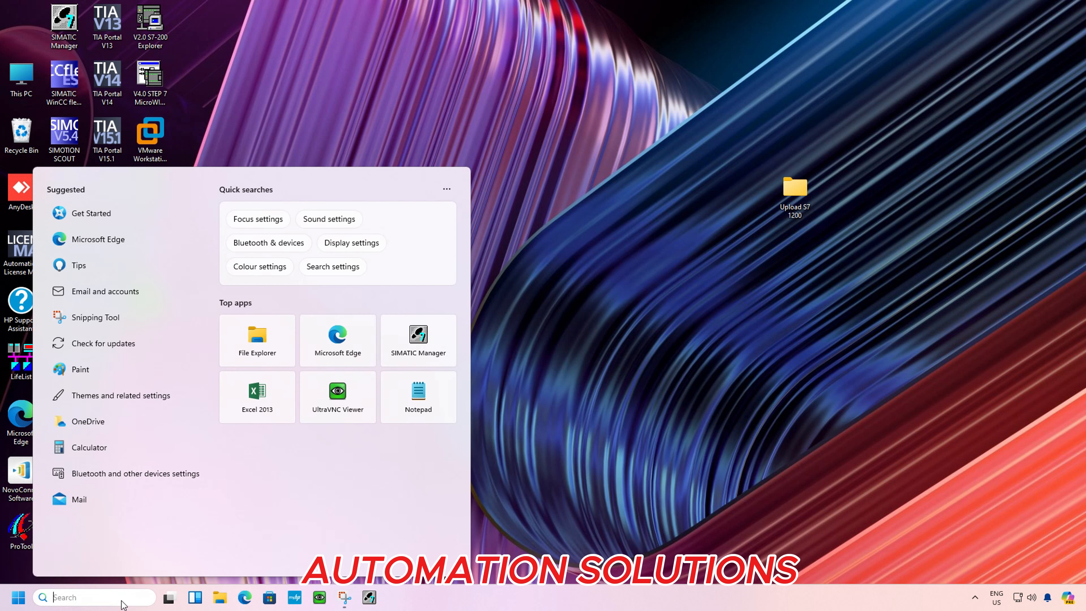
click(745, 404)
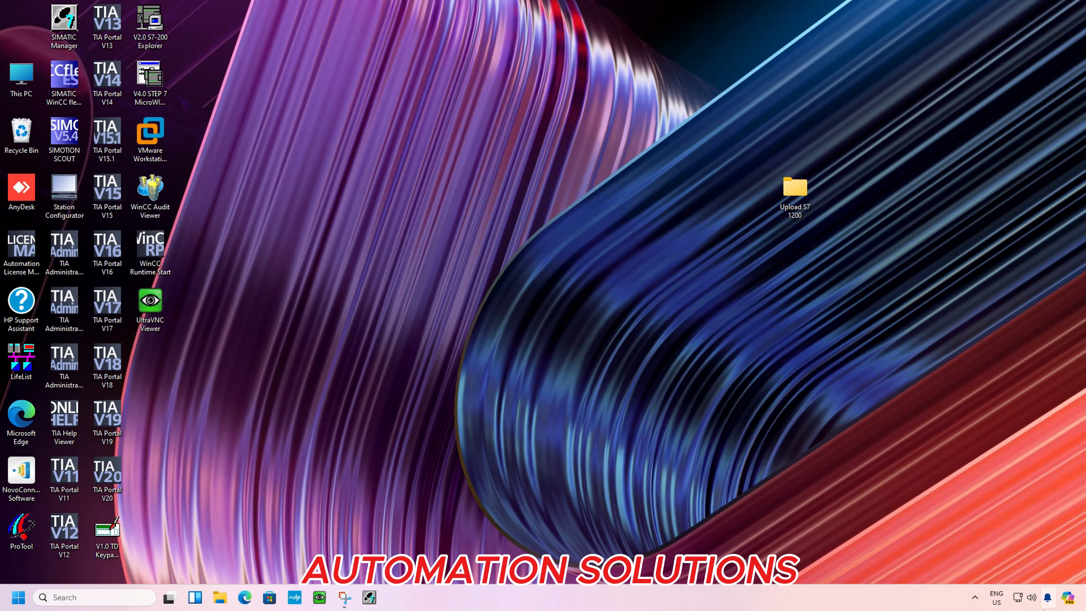
Examine the PC's Ethernet IP address, mask and gateway in the Windows network settings, and close the settings
right_click(1021, 601)
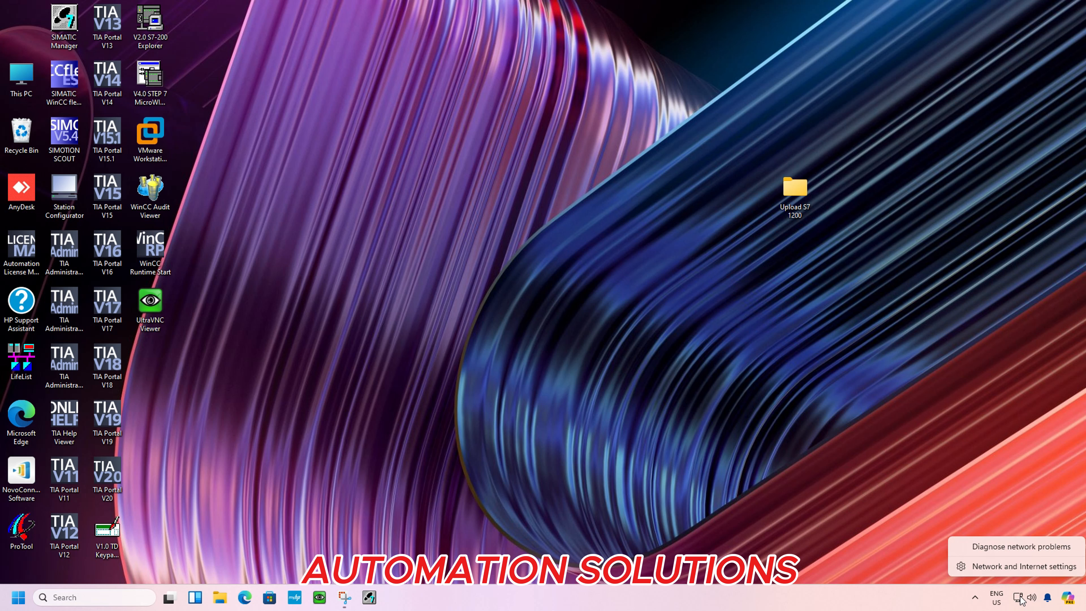
click(1020, 571)
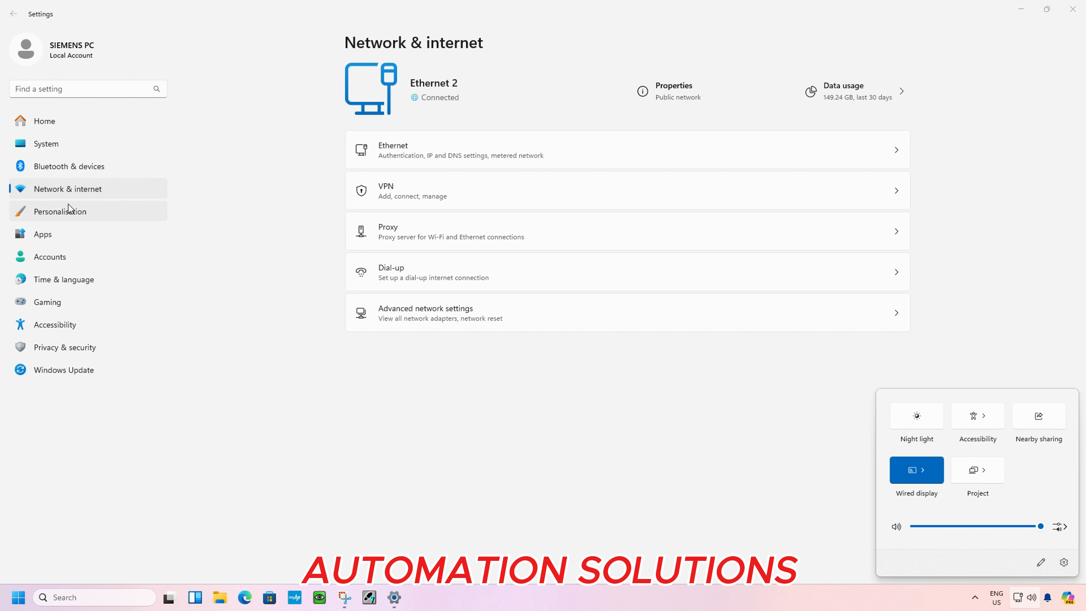
click(447, 150)
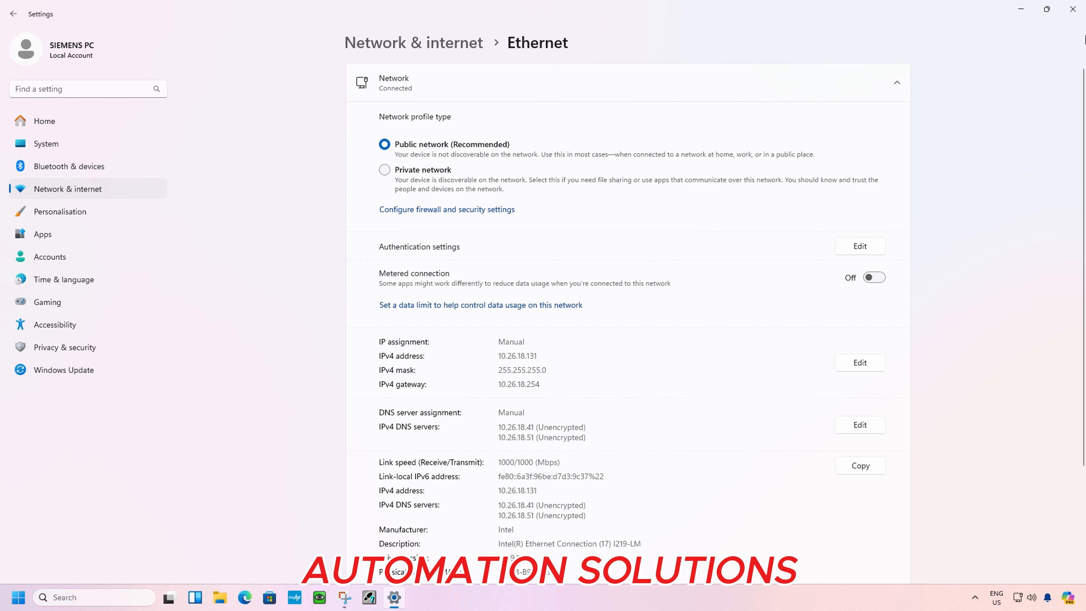
click(1080, 16)
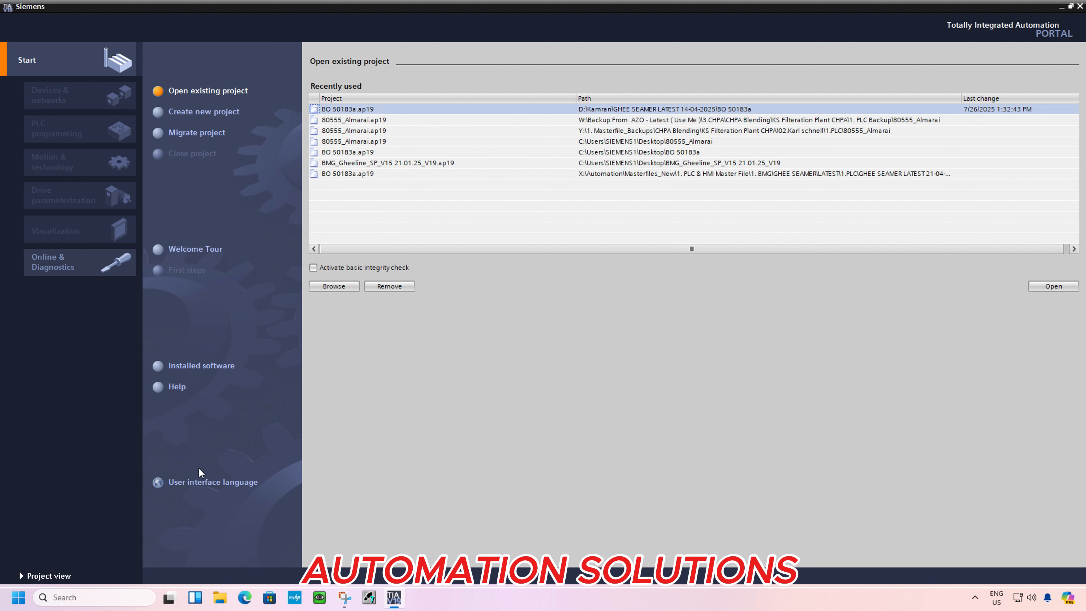
Switch to the project view, begin a new project and name it Uploaded
click(49, 576)
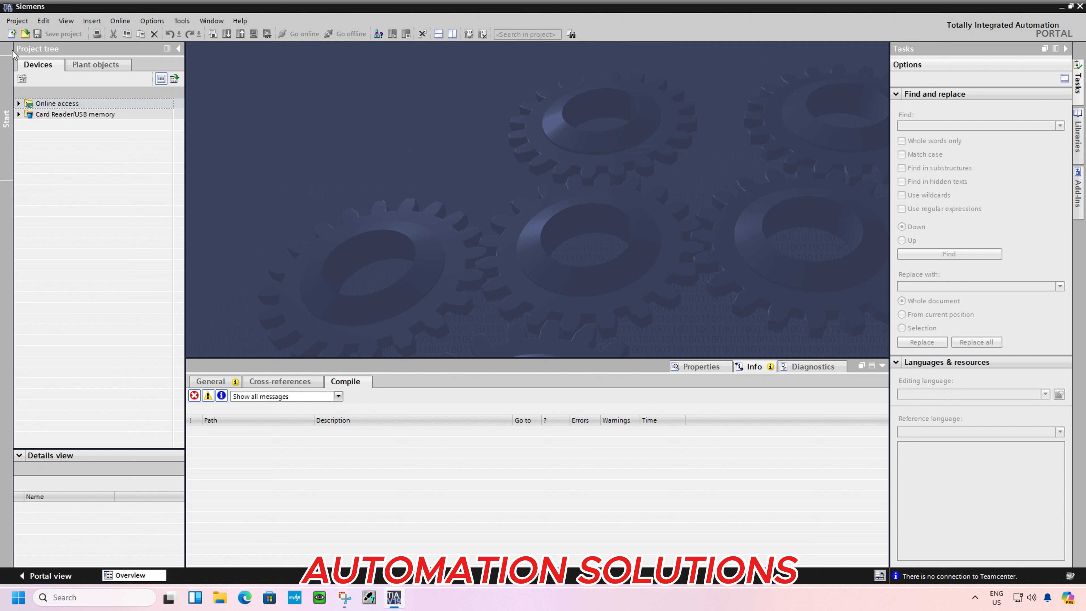
click(12, 34)
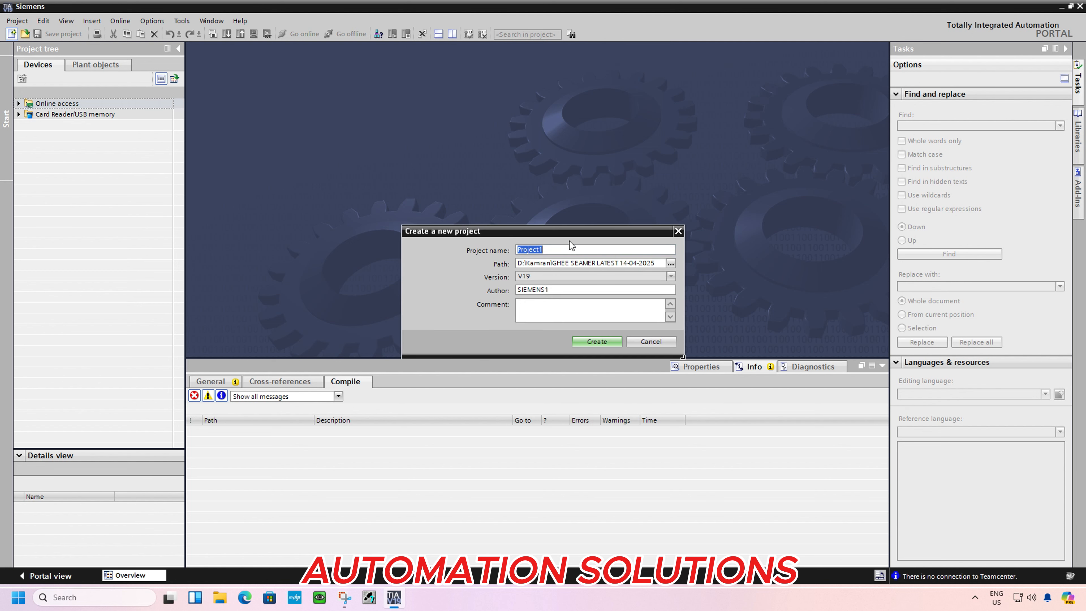
text(Uploaded)
Choose the Upload S7 1200 folder on the Desktop as the project path and create the project
click(671, 263)
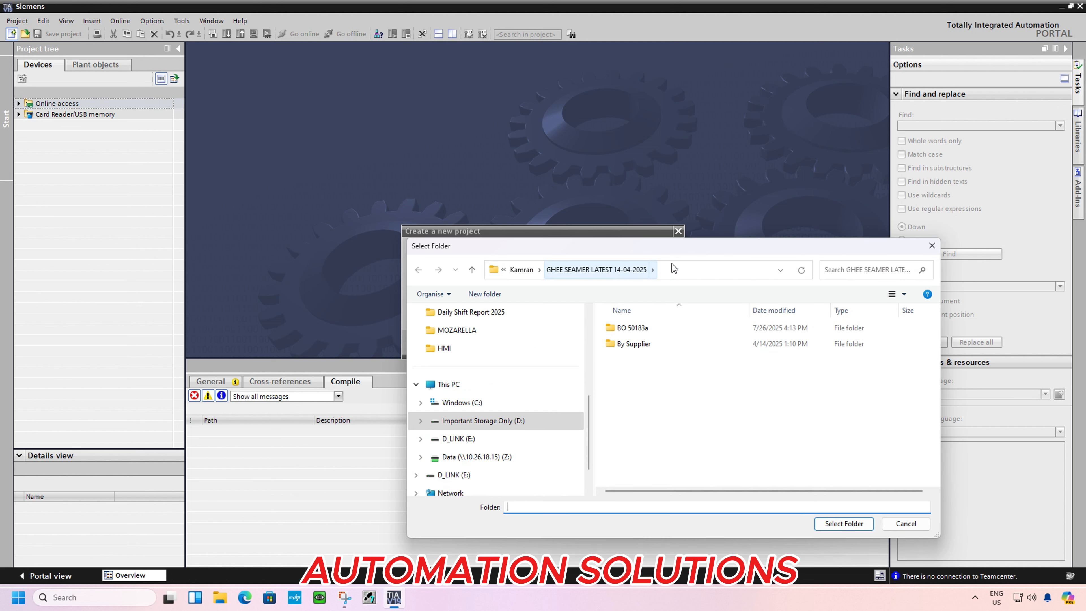
click(470, 385)
scroll(503, 355, up, 3)
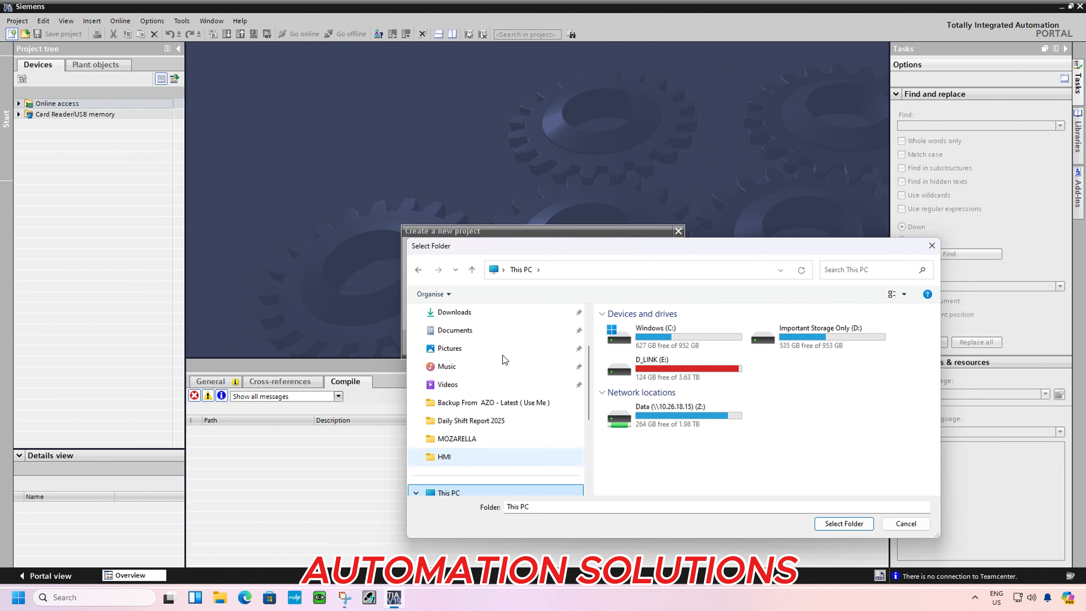
click(493, 366)
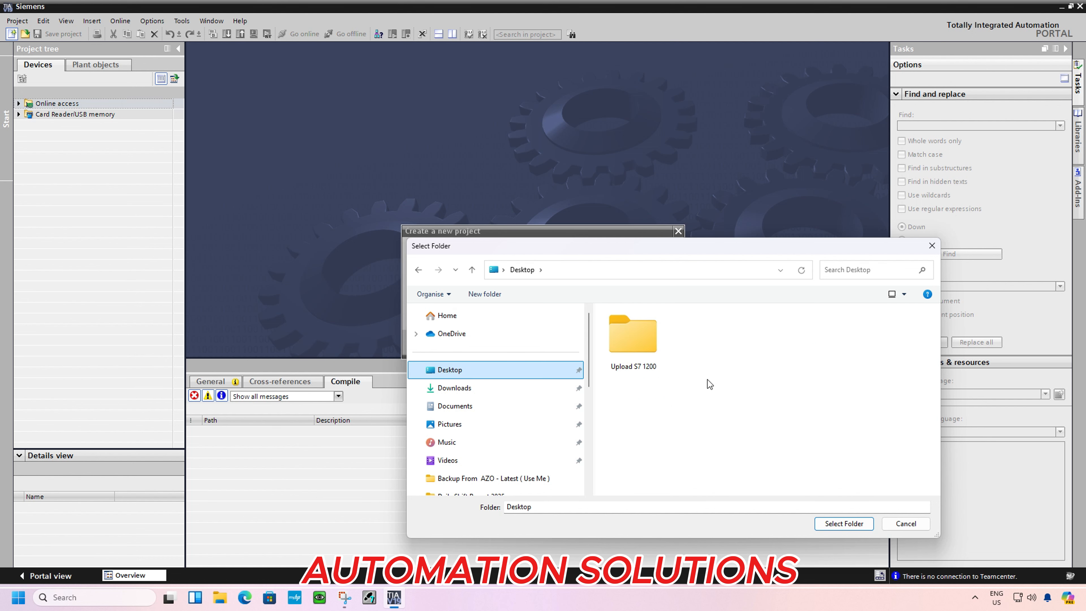
click(631, 342)
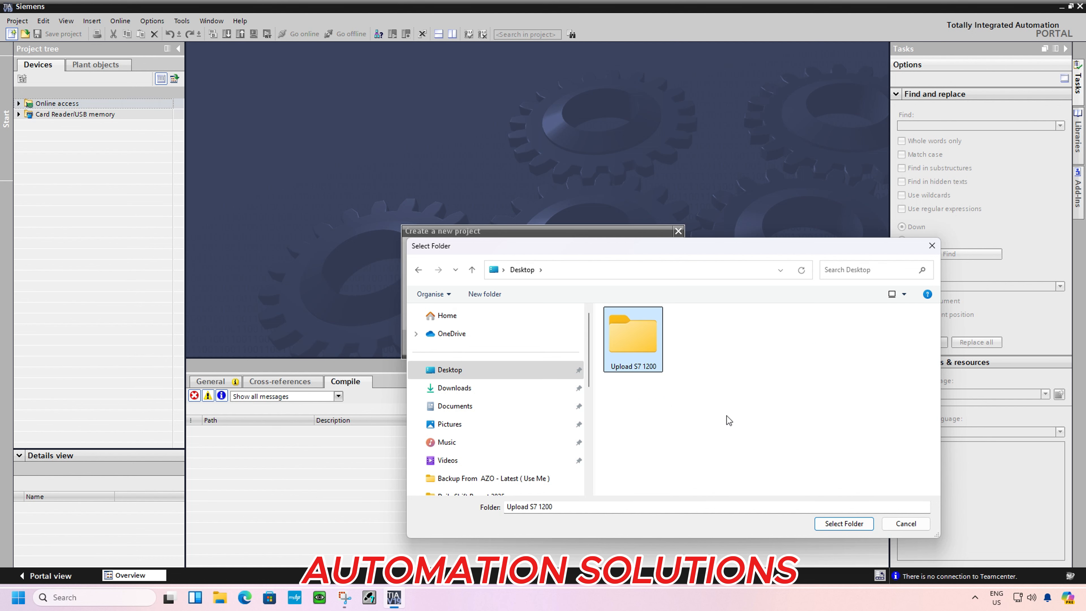
click(842, 524)
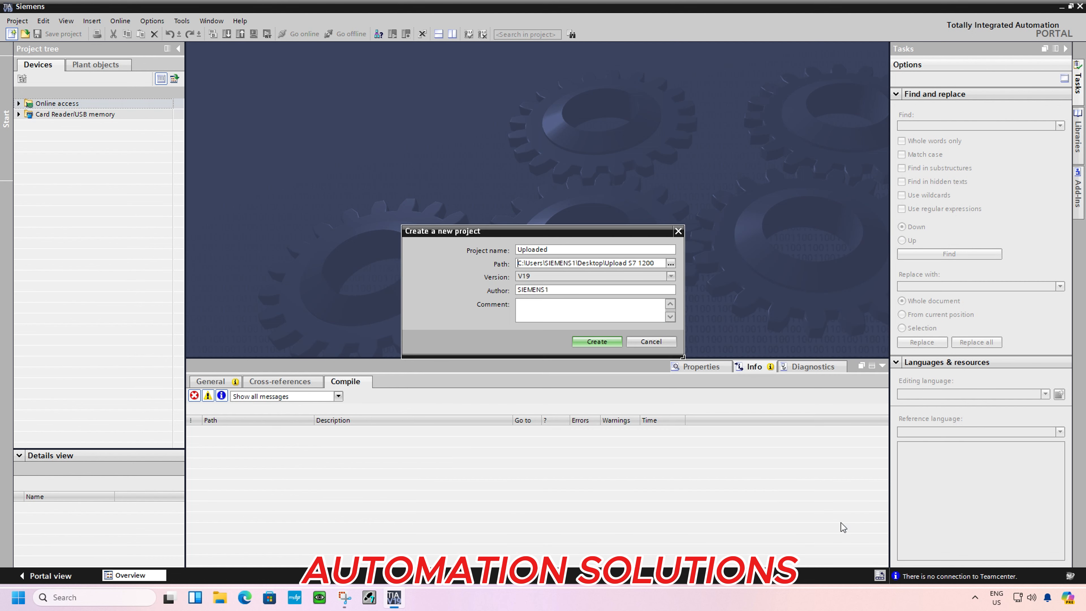
click(601, 341)
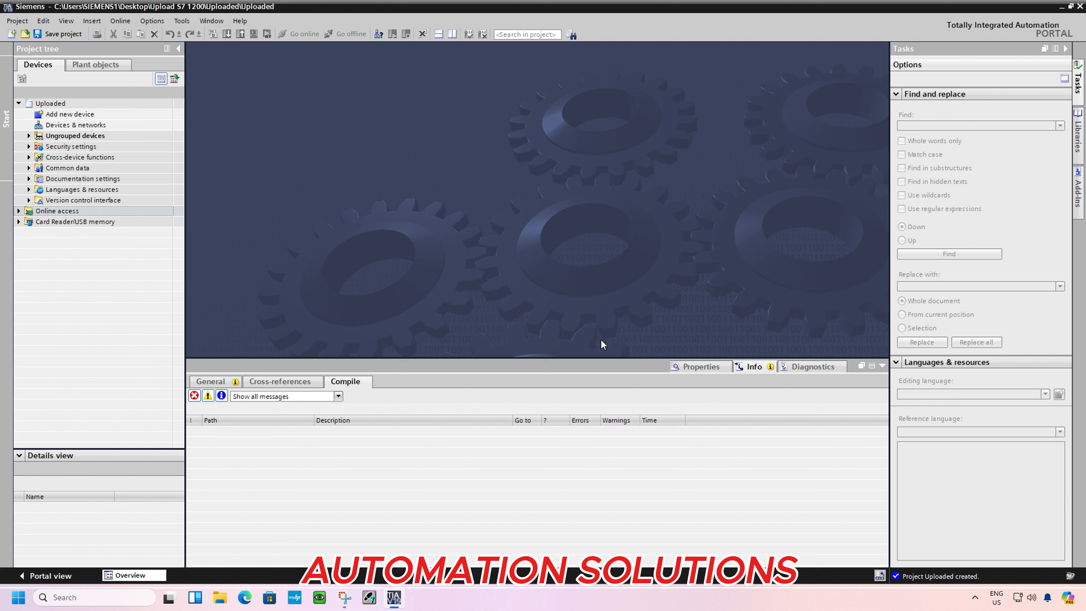
click(65, 104)
click(121, 21)
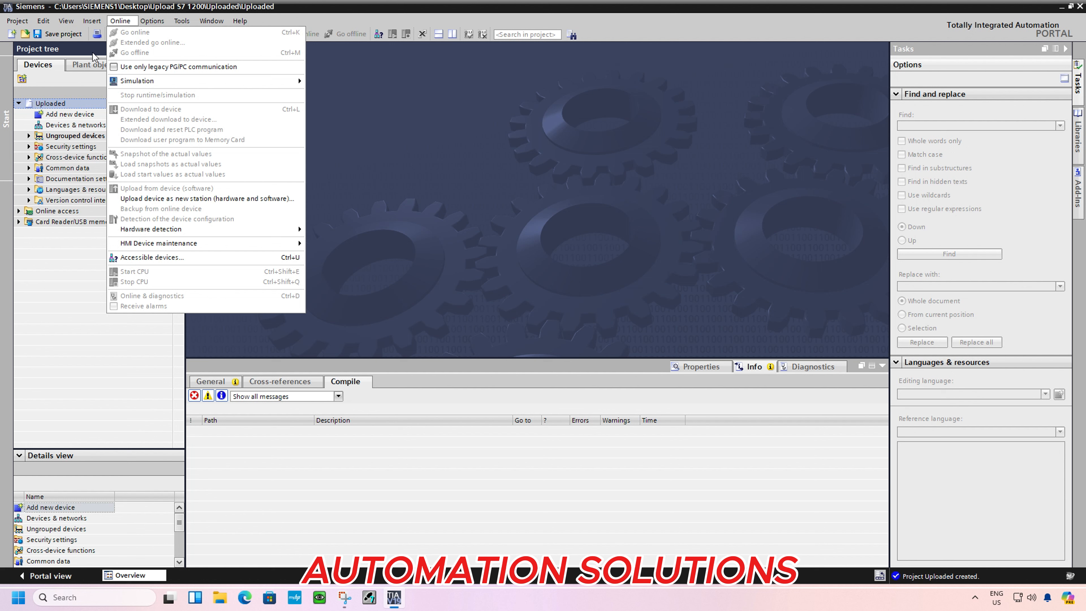
click(78, 53)
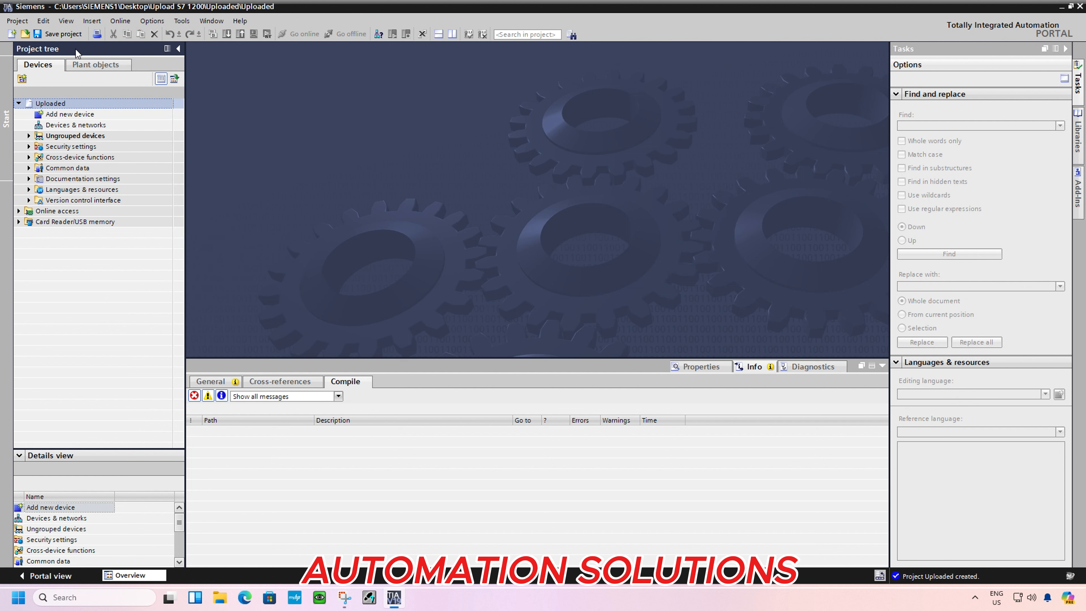
Add a SIMATIC S7-1200 controller, CPU 1214C DC/DC/DC with article number 6ES7 214-1AG40-0XB0 and firmware version V4.5
double_click(75, 116)
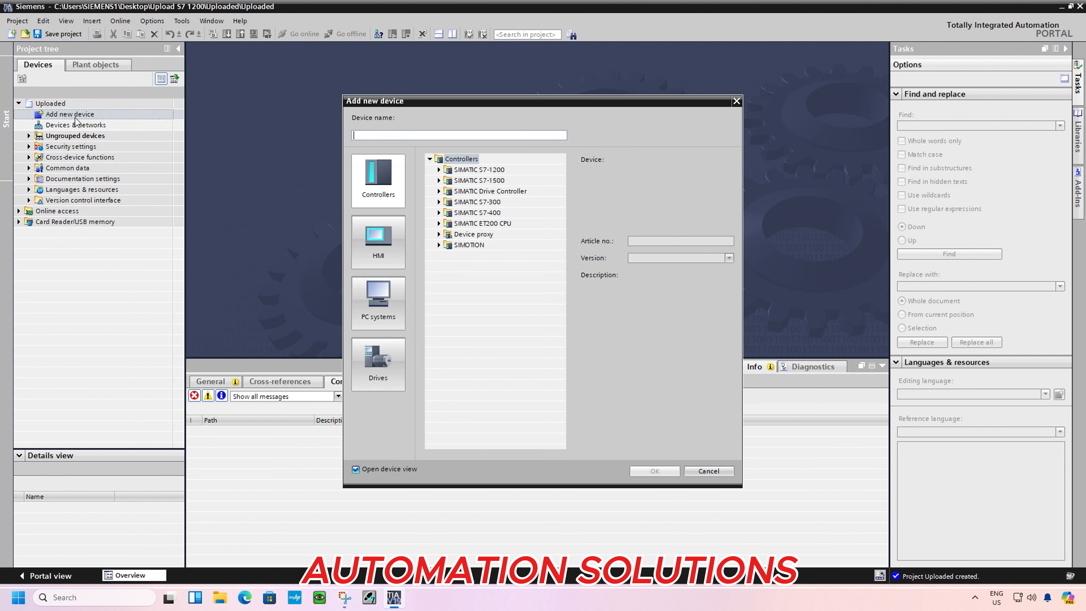
click(439, 170)
click(447, 180)
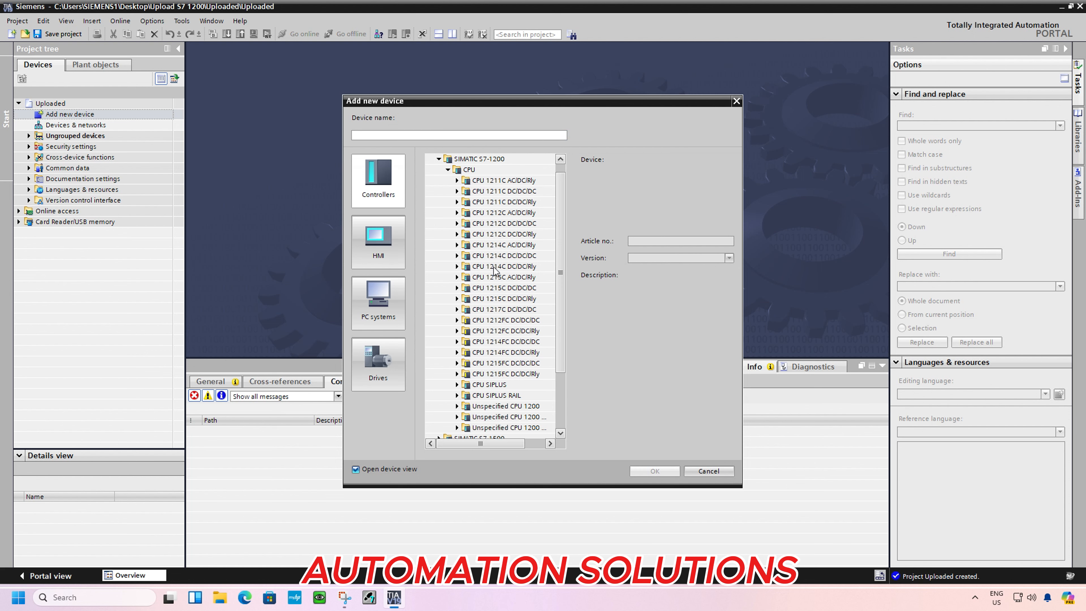
click(456, 255)
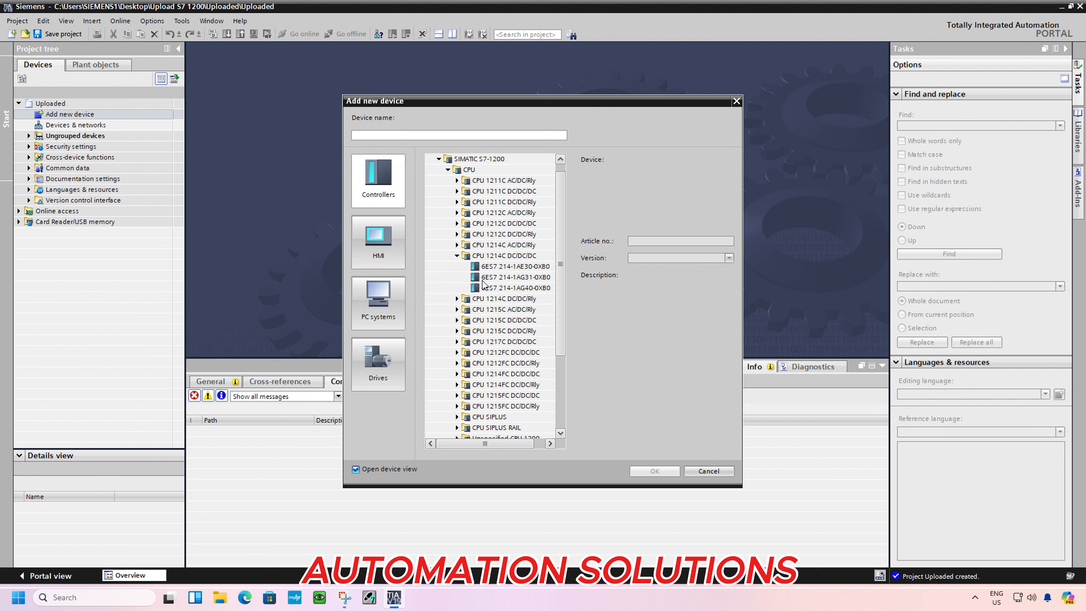
click(514, 289)
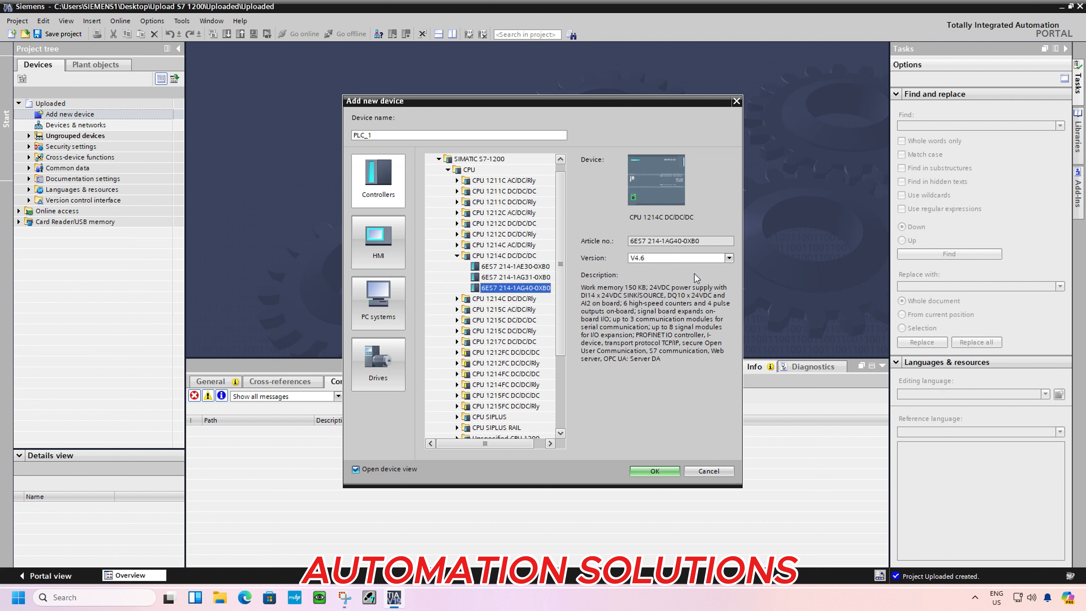
click(729, 258)
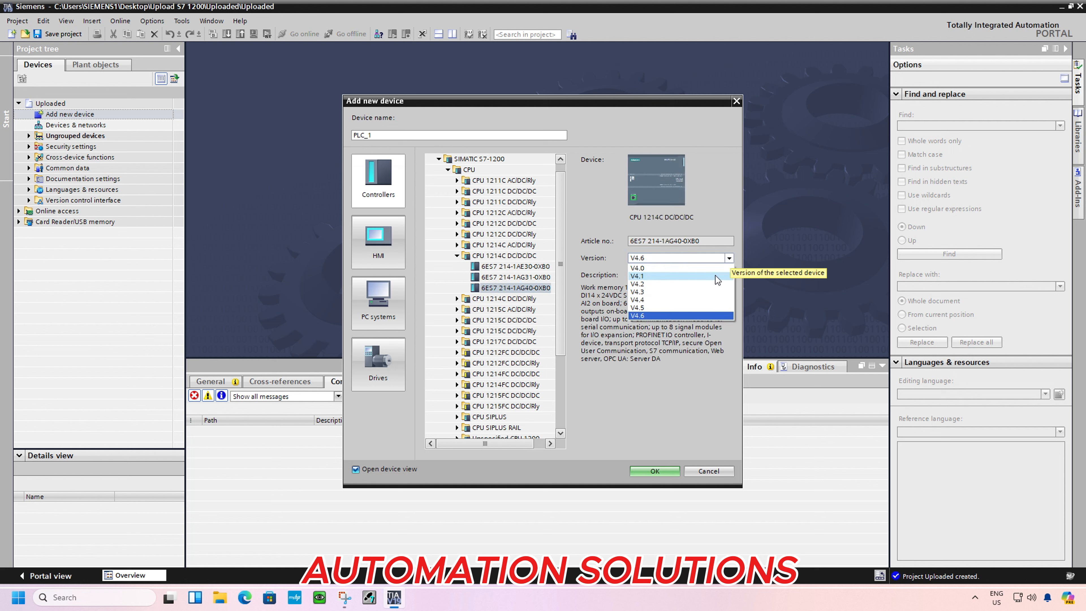
click(680, 307)
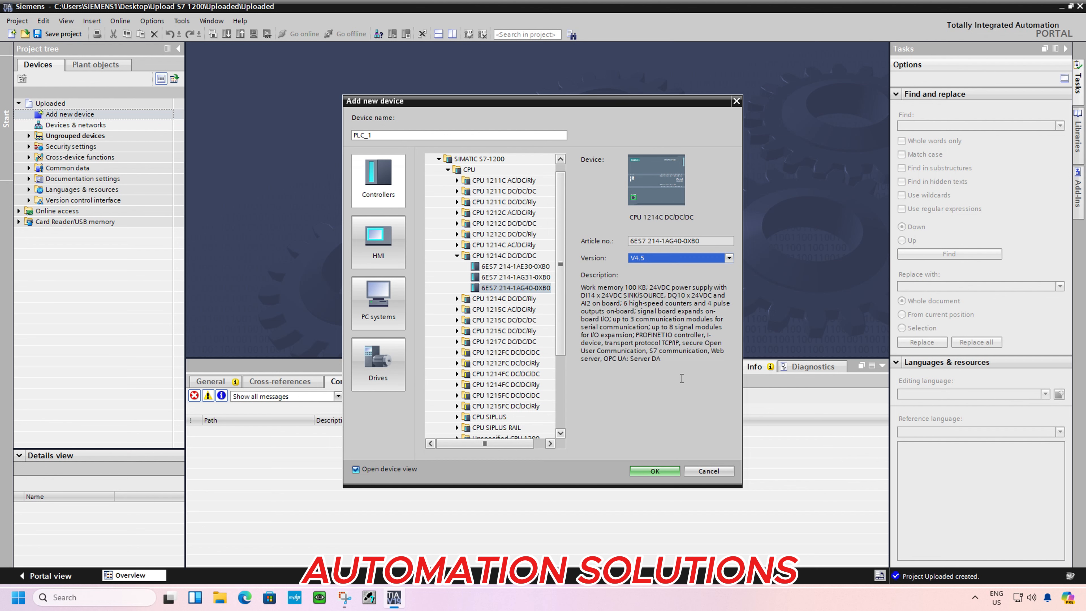
click(655, 471)
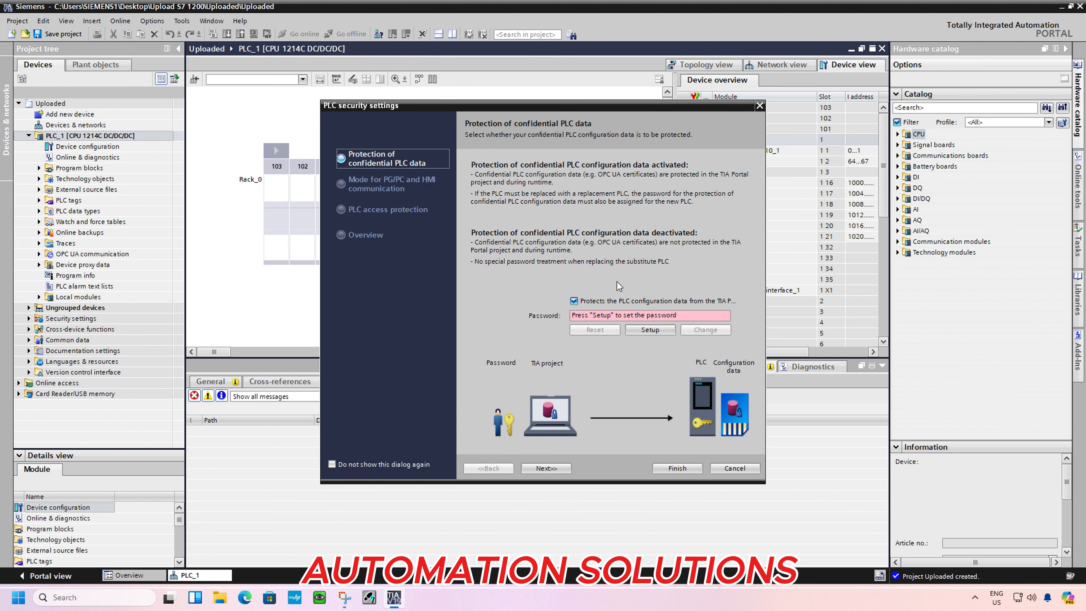
Deactivate protection of the confidential PLC configuration data and finish the PLC security settings
click(574, 301)
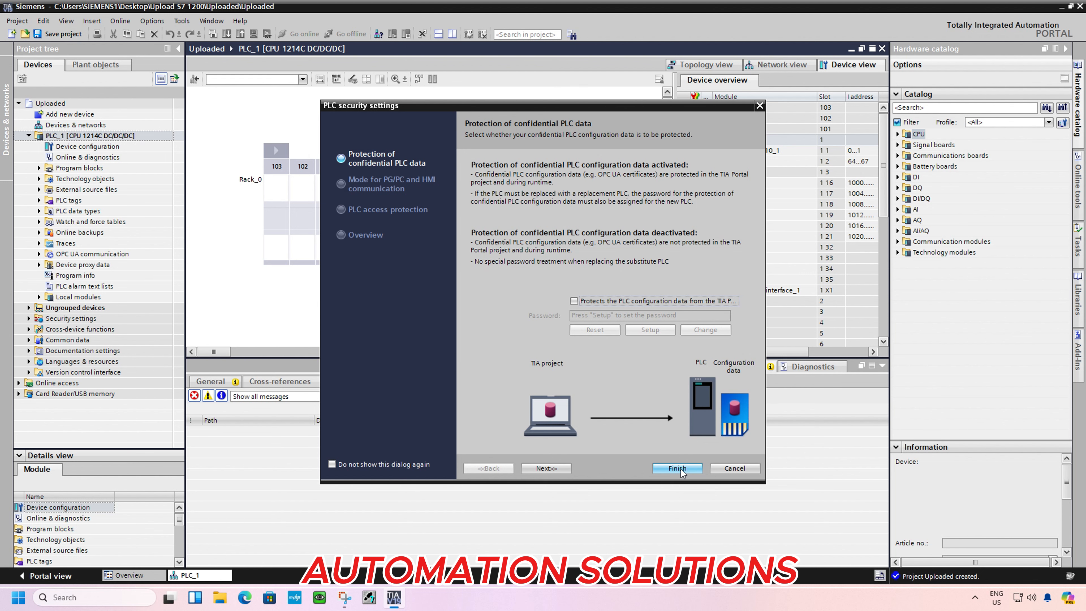
click(678, 469)
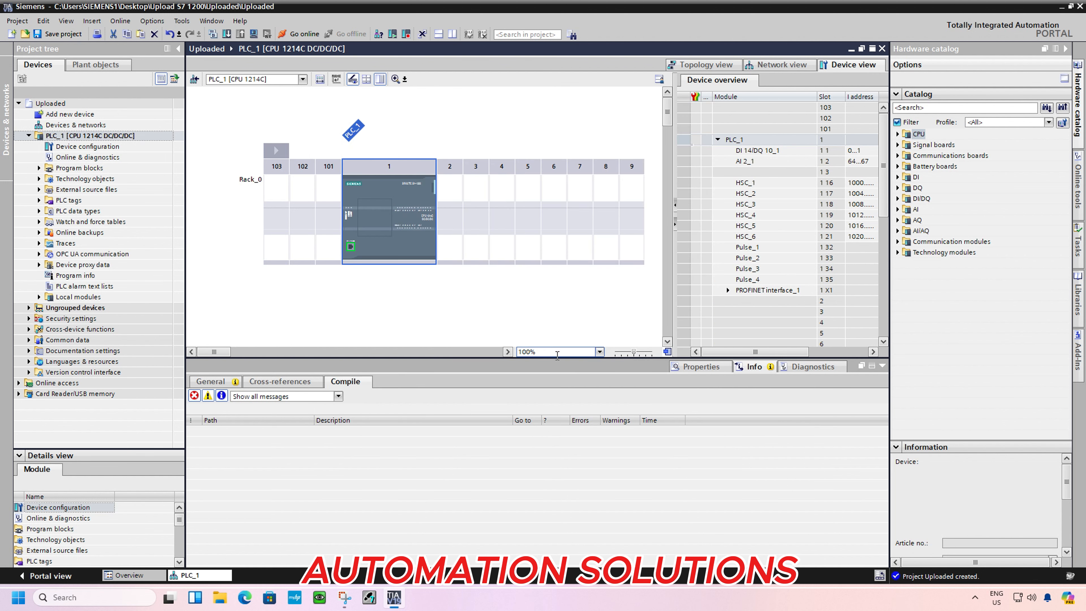
Add a new subnet to the CPU's PROFINET interface in its Ethernet address properties
click(350, 248)
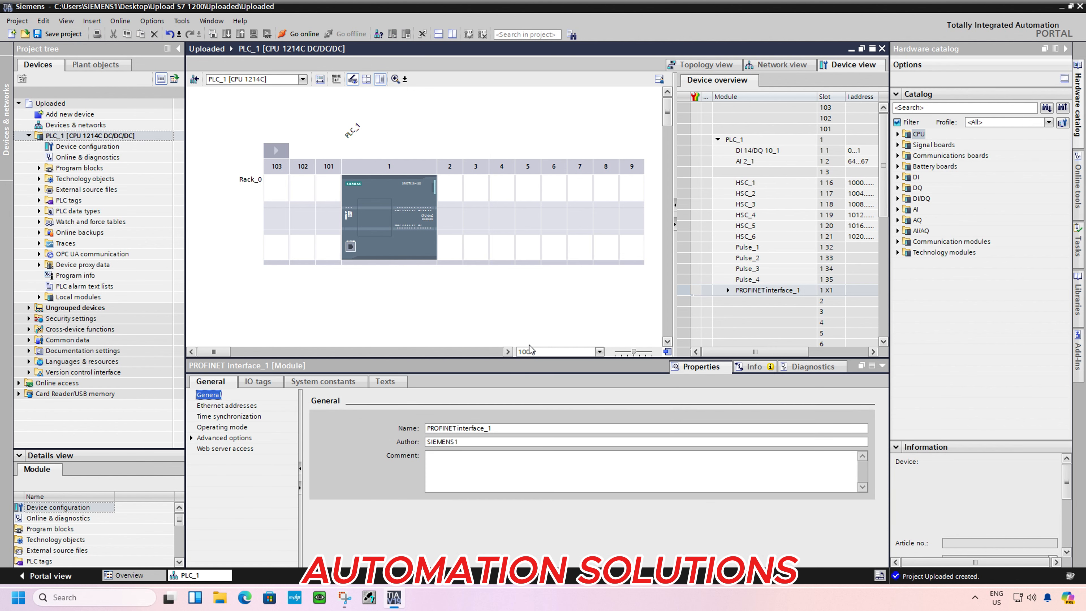
click(214, 407)
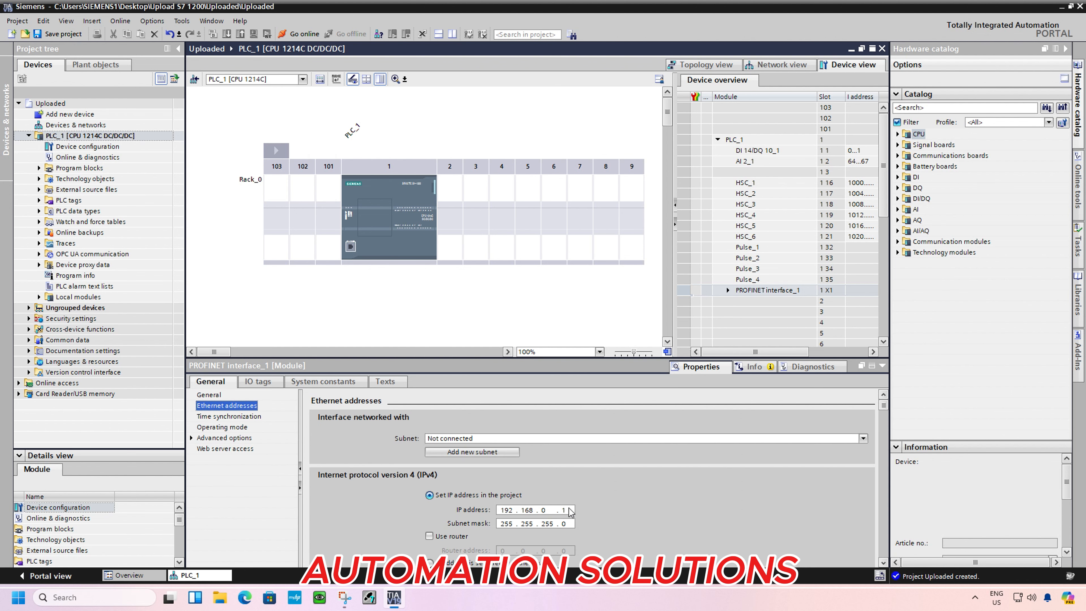
click(505, 455)
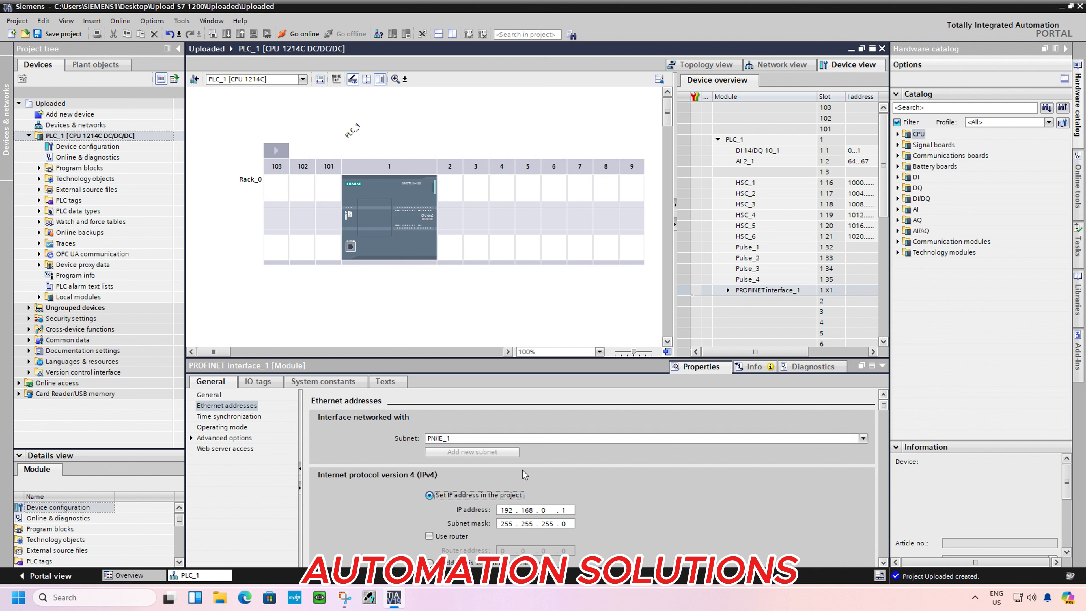
Set the PROFINET interface's IP address to 10.25.208.118
click(510, 510)
text(10)
double_click(526, 510)
text(25)
key(period)
key(period)
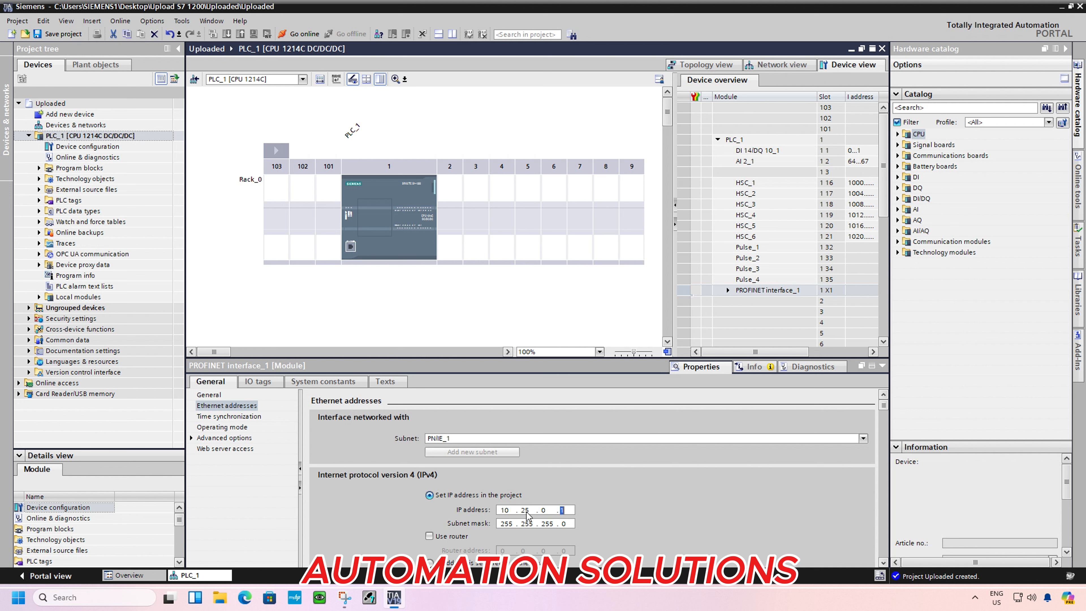
double_click(542, 510)
text(208 . )
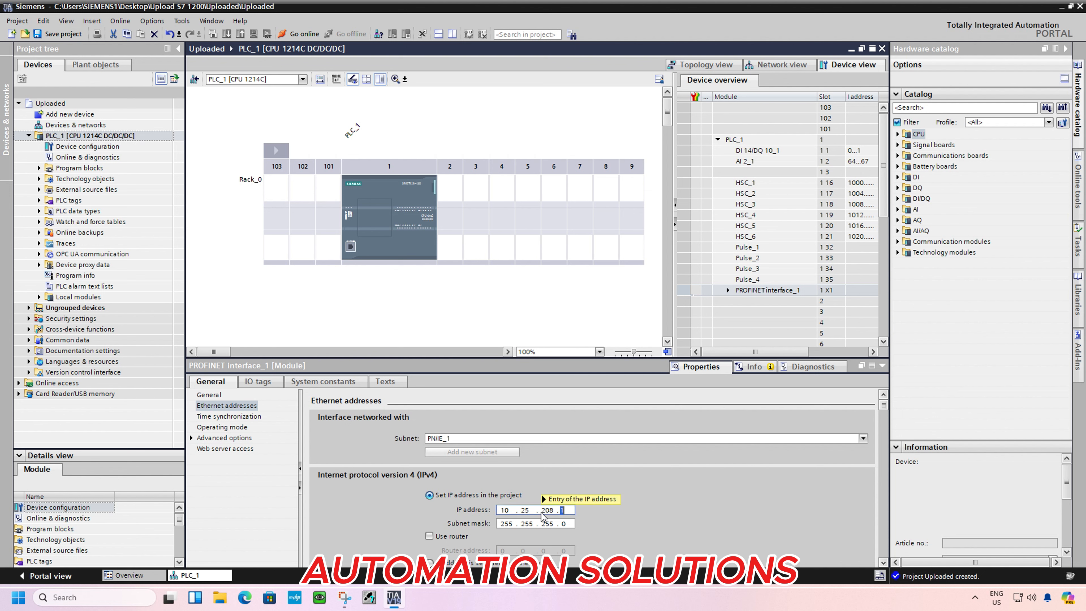
text(118)
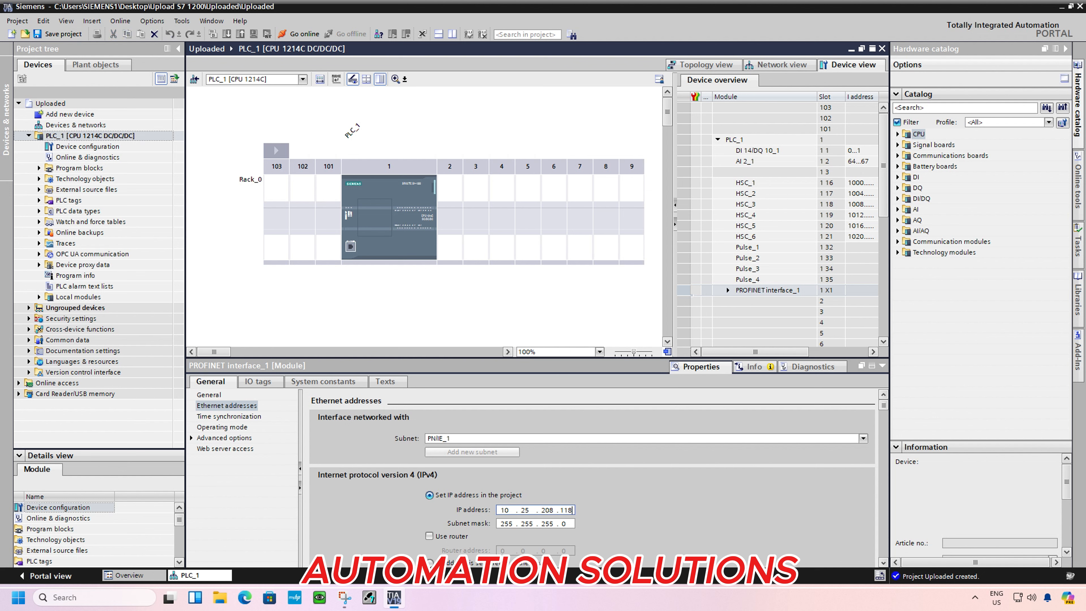
Enable the use of a router for the PROFINET interface, set the router address to 10.25.208.254 and recheck the interface's Ethernet settings
click(428, 536)
click(512, 552)
text(1)
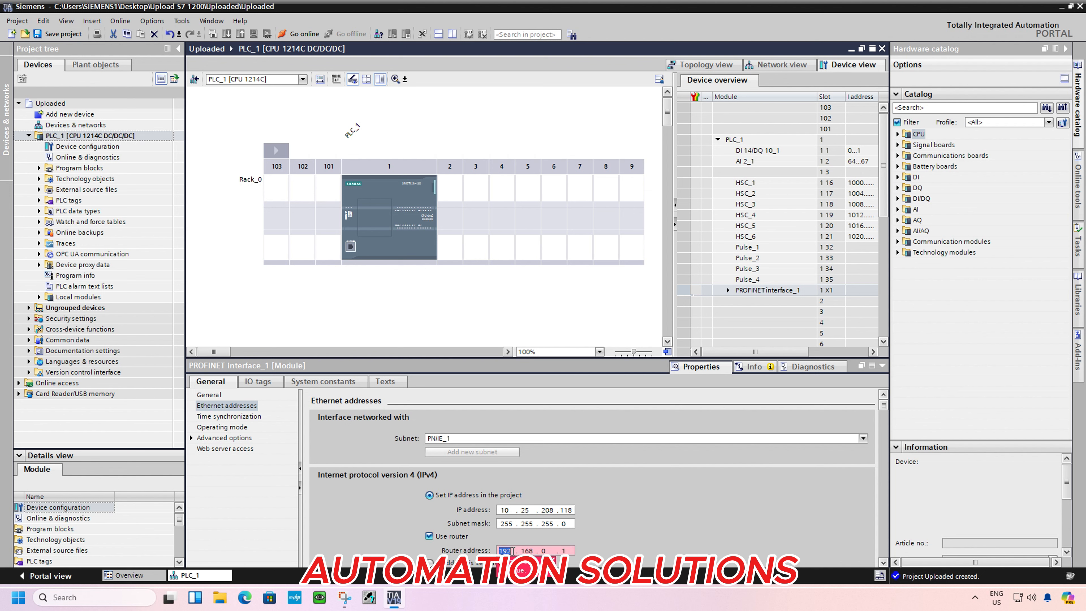
text(0 . 25 . 208 . 254)
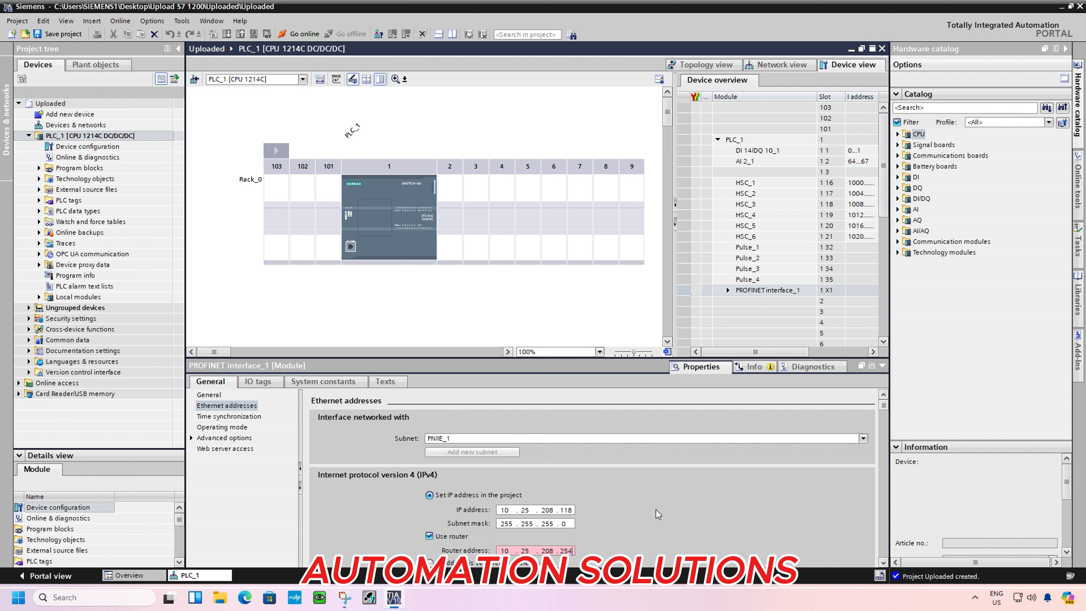
click(521, 300)
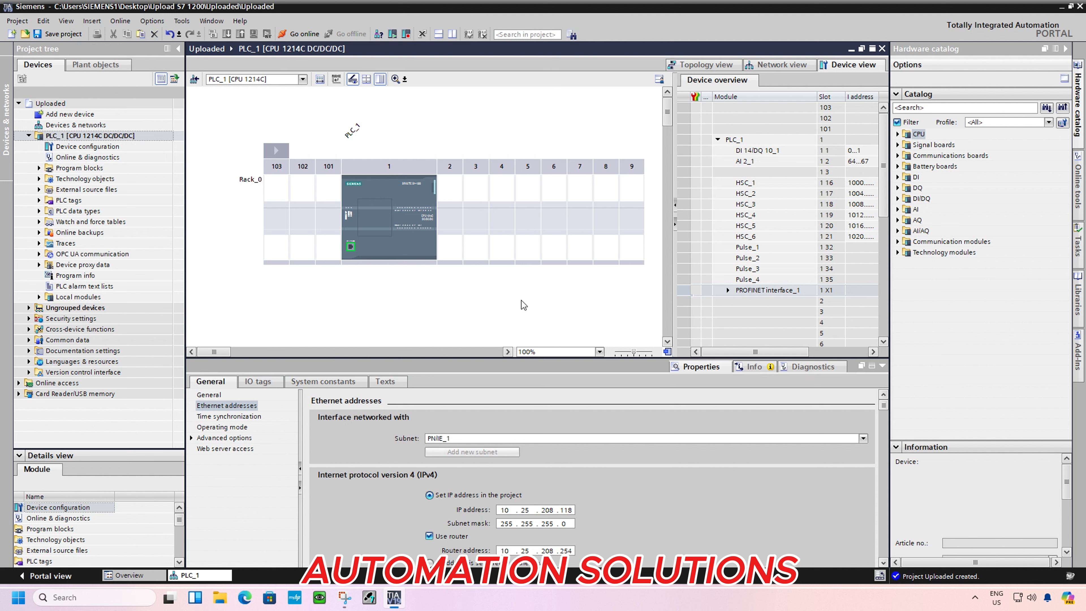
click(351, 247)
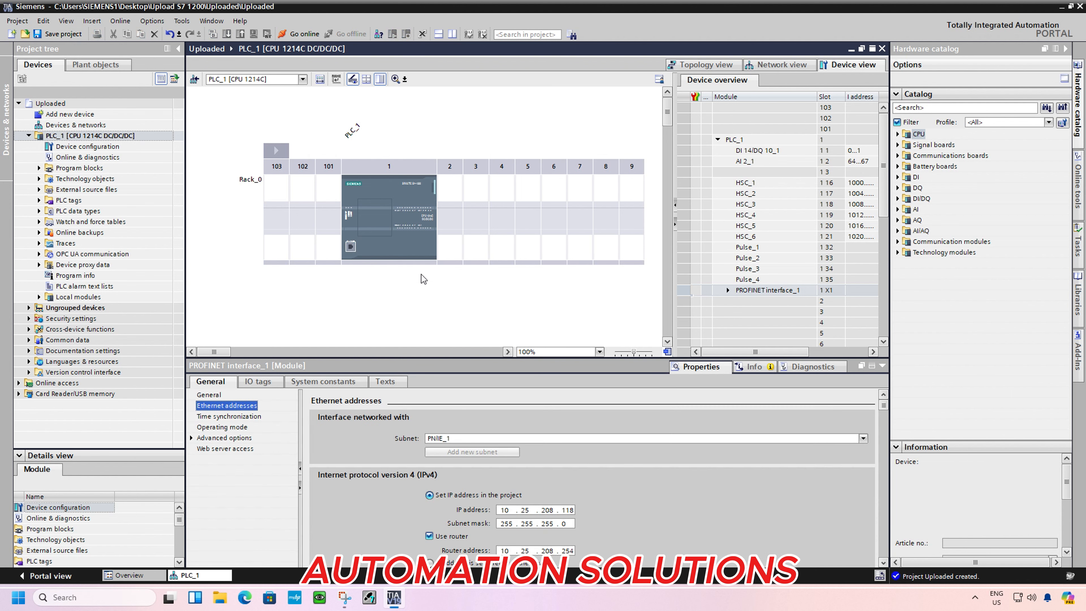
Add the DI 8/DQ 8x24VDC module 6ES7 223-1BH32-0XB0 from the DI/DQ catalog group to rack slot 2
click(452, 217)
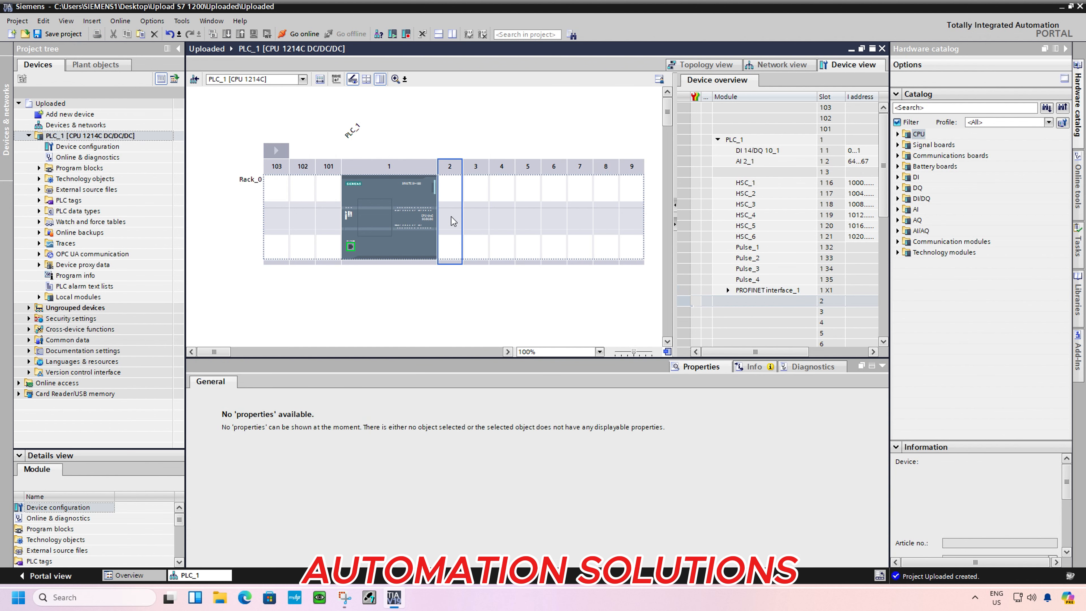
click(899, 199)
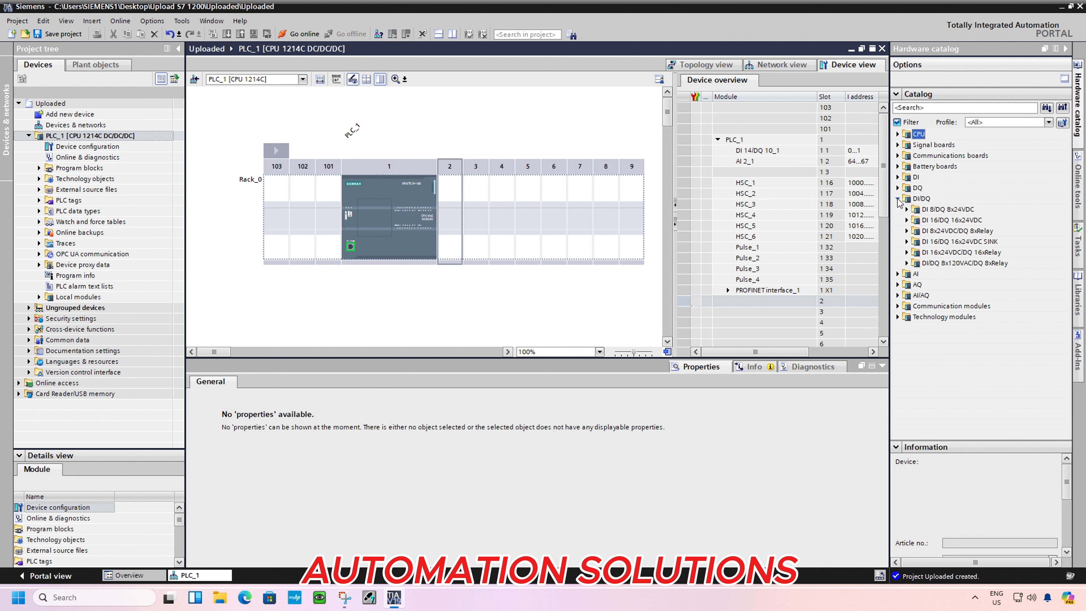
click(907, 220)
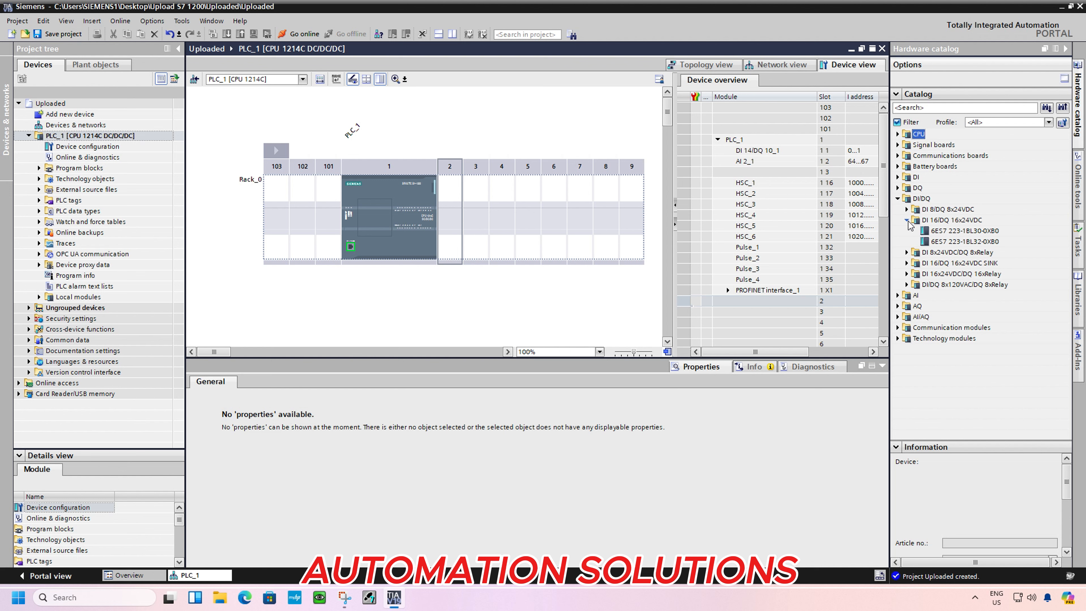
click(907, 252)
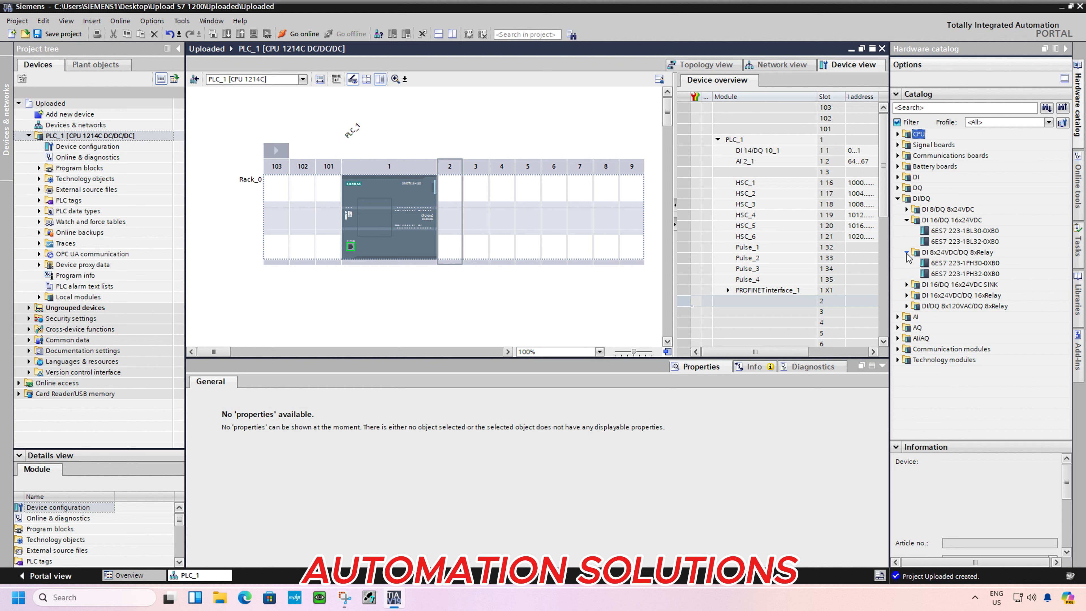
click(908, 285)
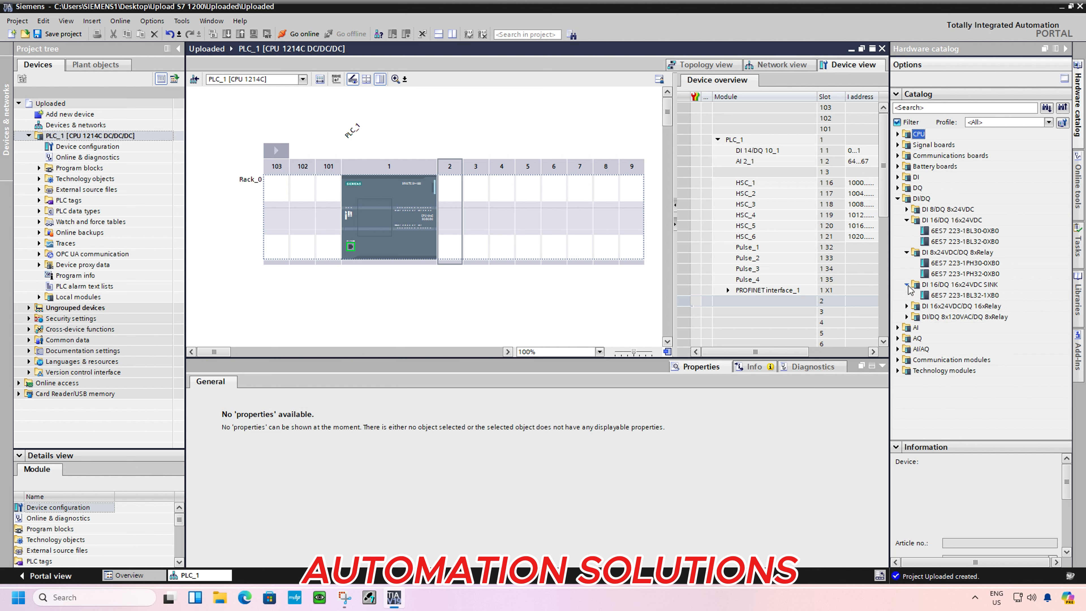
click(907, 317)
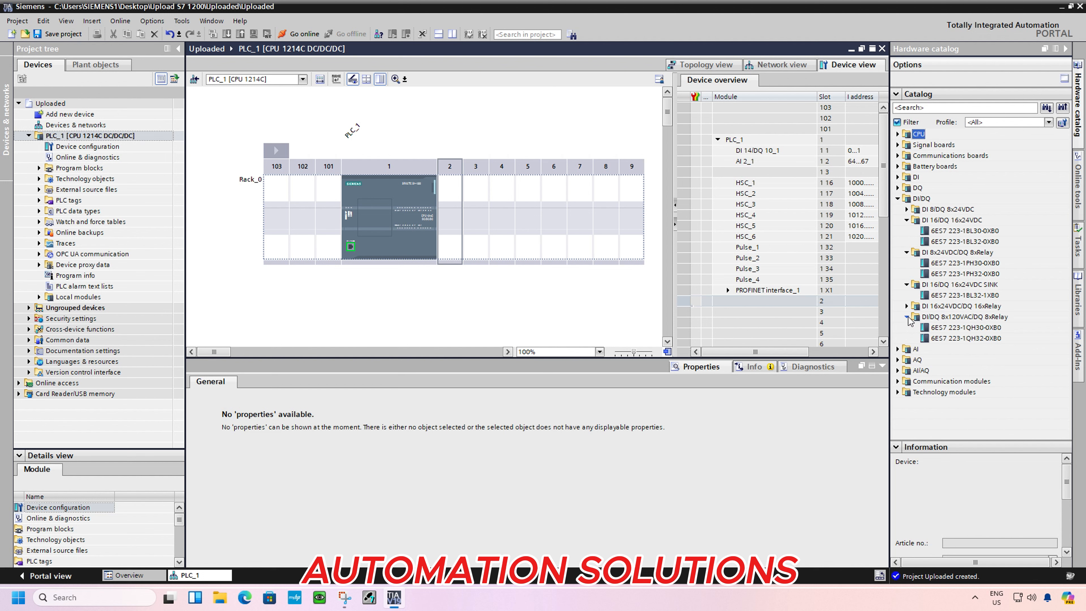
click(907, 209)
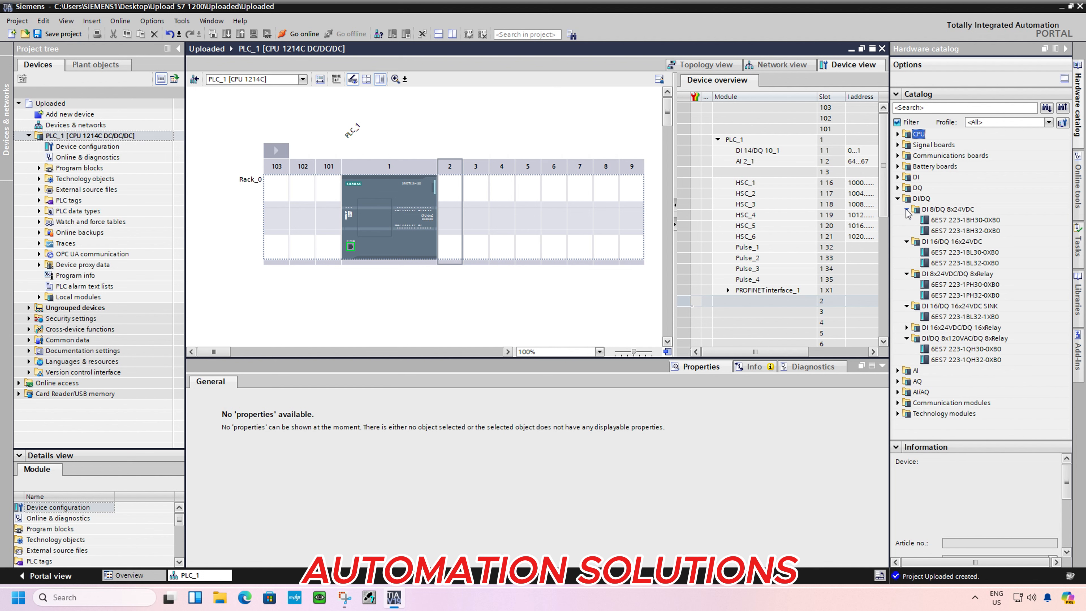
click(942, 231)
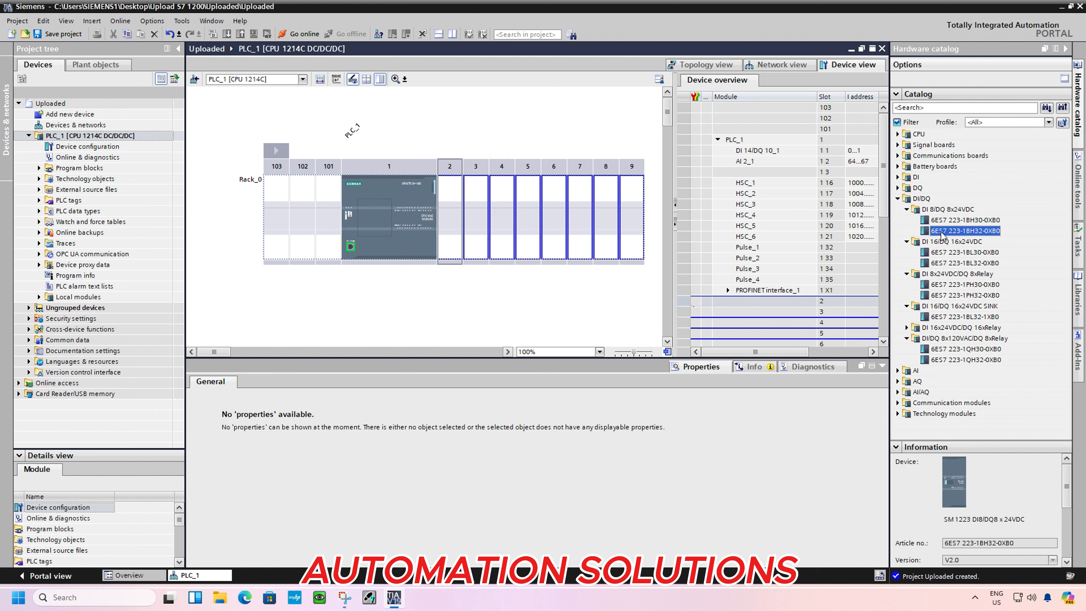
drag(942, 234, 451, 224)
click(487, 224)
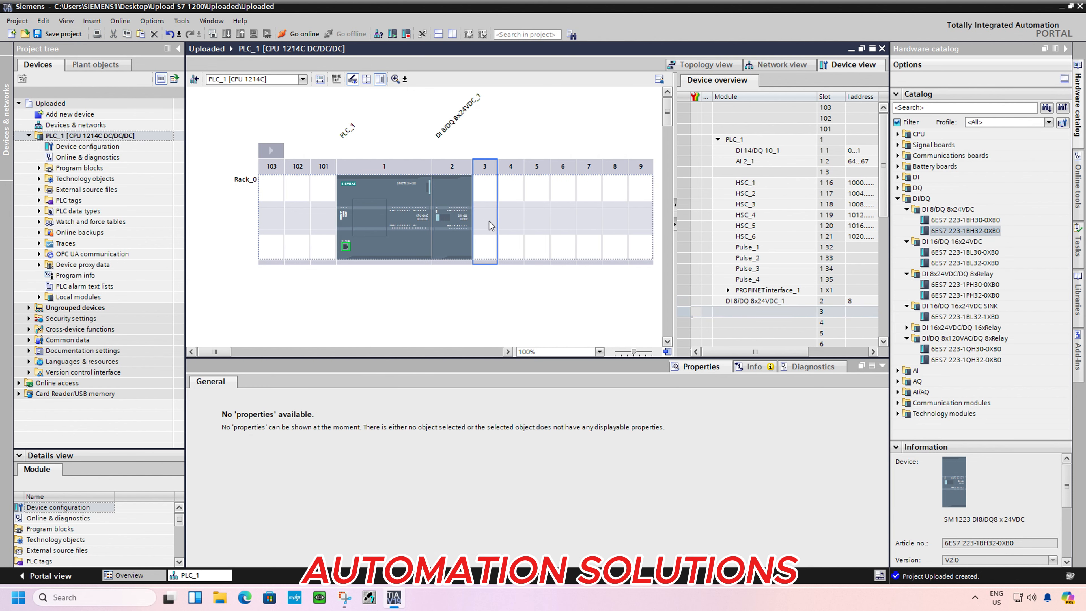
Examine the general properties of the module in slot 2, including its catalog information and firmware version
click(461, 220)
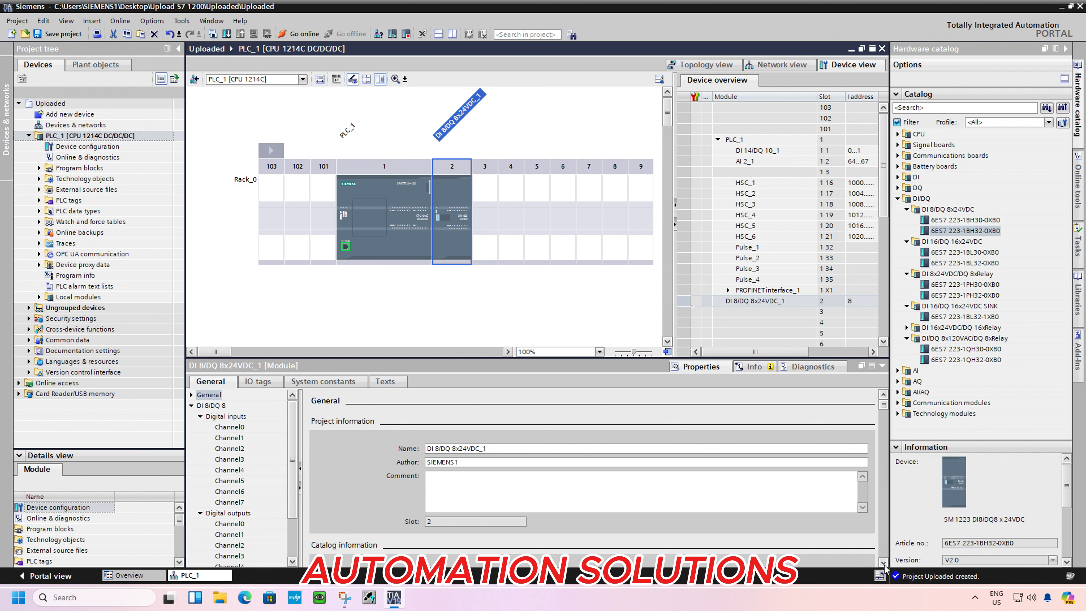
scroll(885, 564, down, 10)
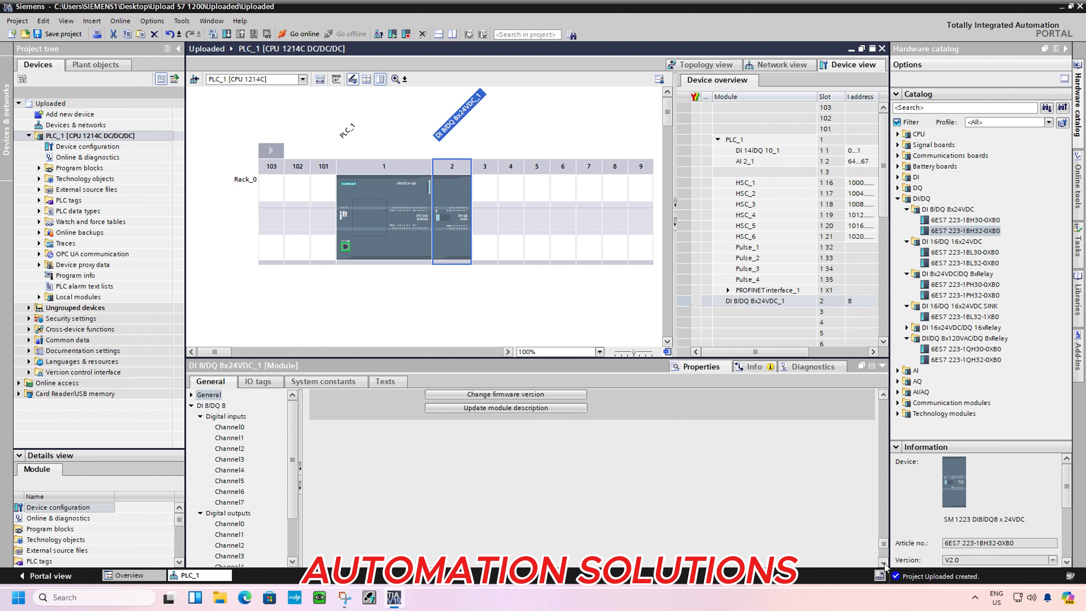
scroll(883, 396, up, 4)
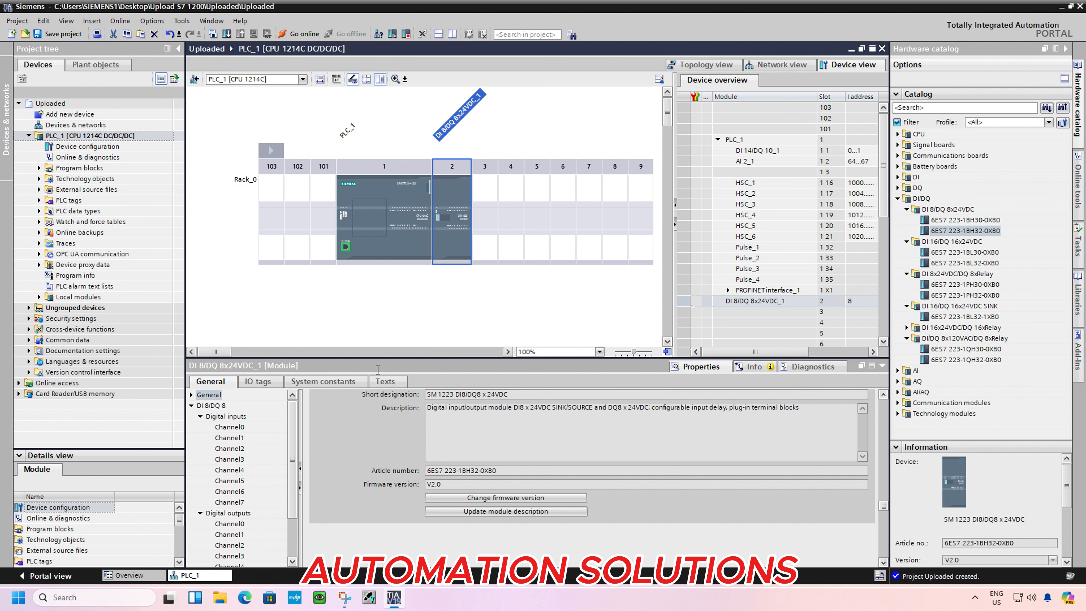
Establish an extended online connection to the CPU at 10.25.208.118 and accept the device's self-signed certificate
click(344, 248)
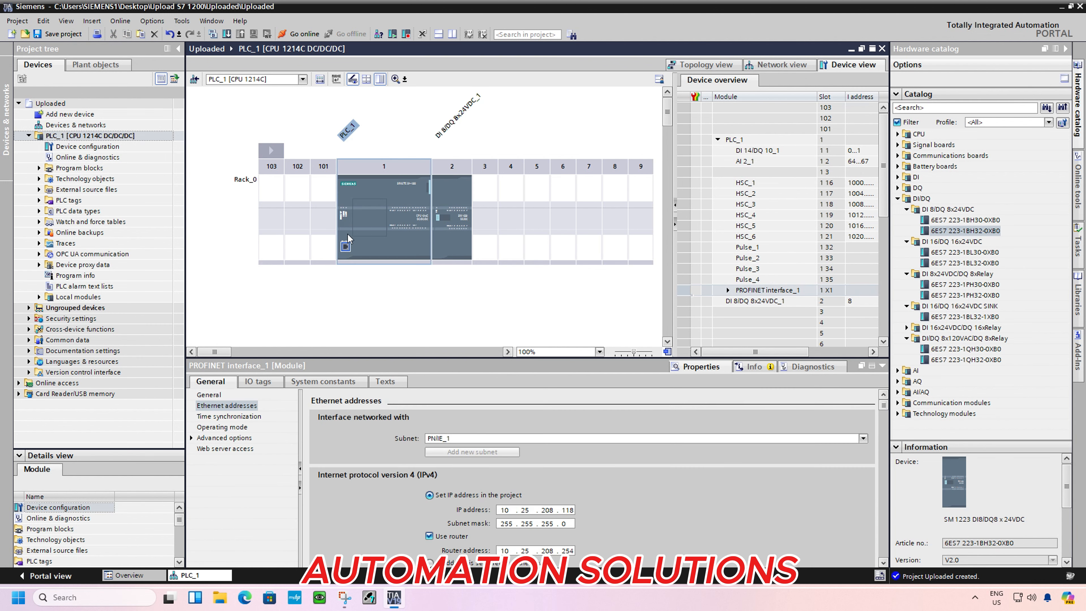
click(119, 23)
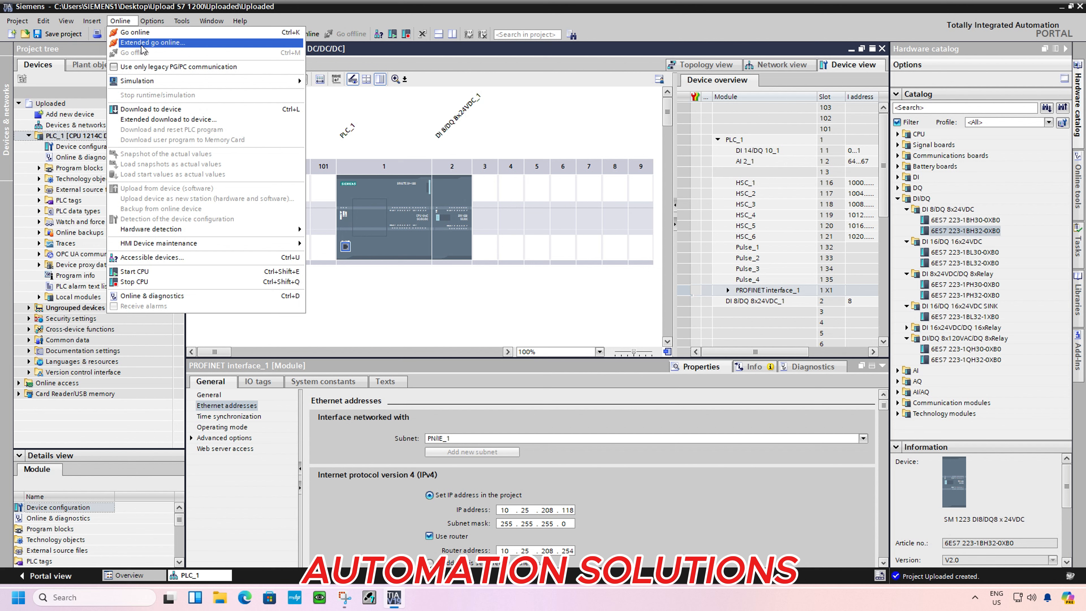
click(165, 46)
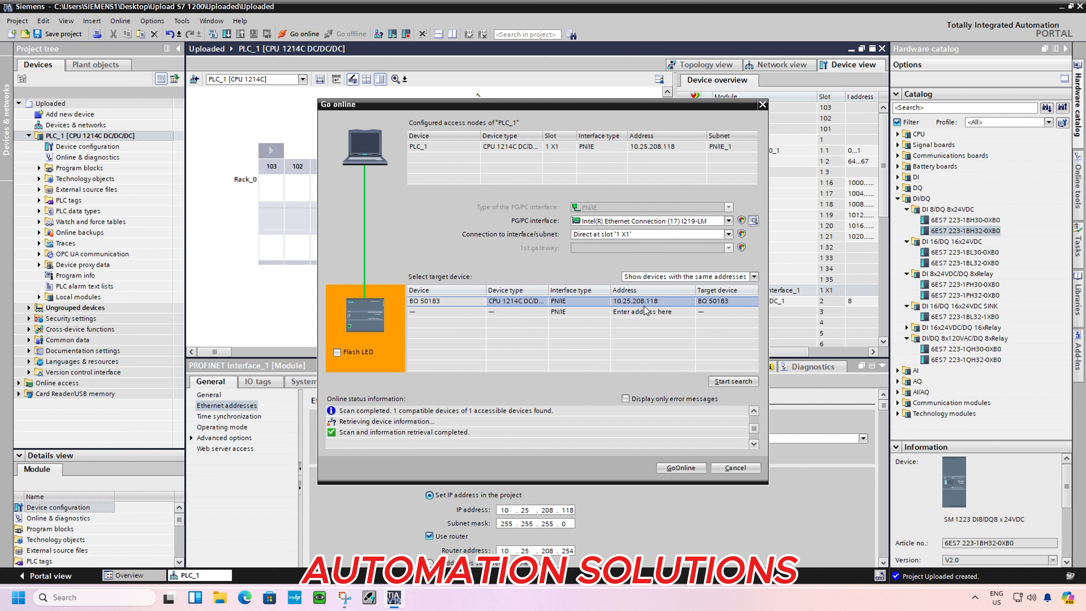
click(680, 468)
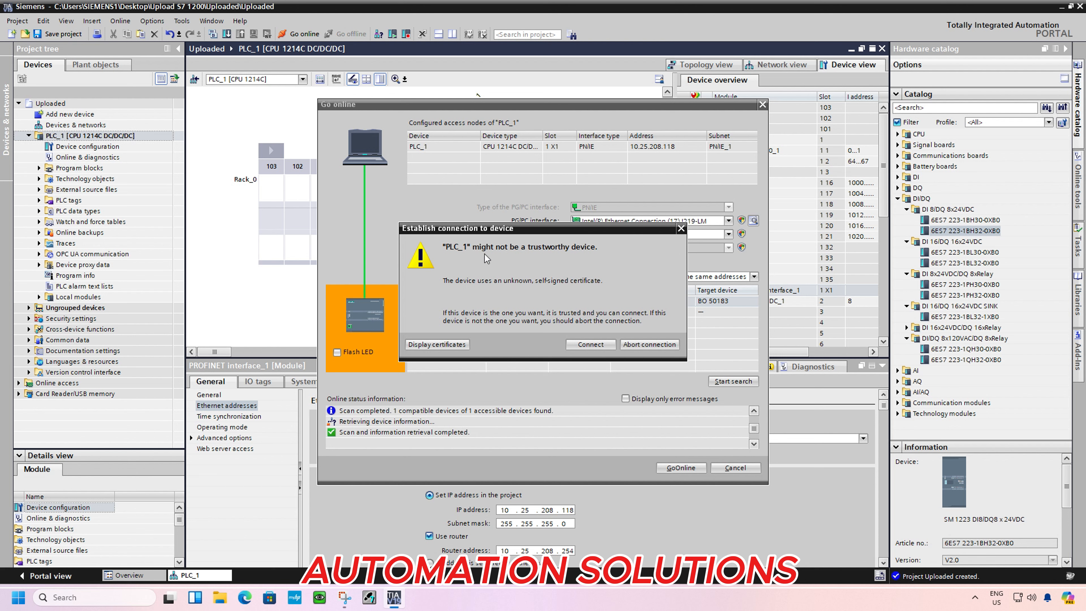
click(596, 345)
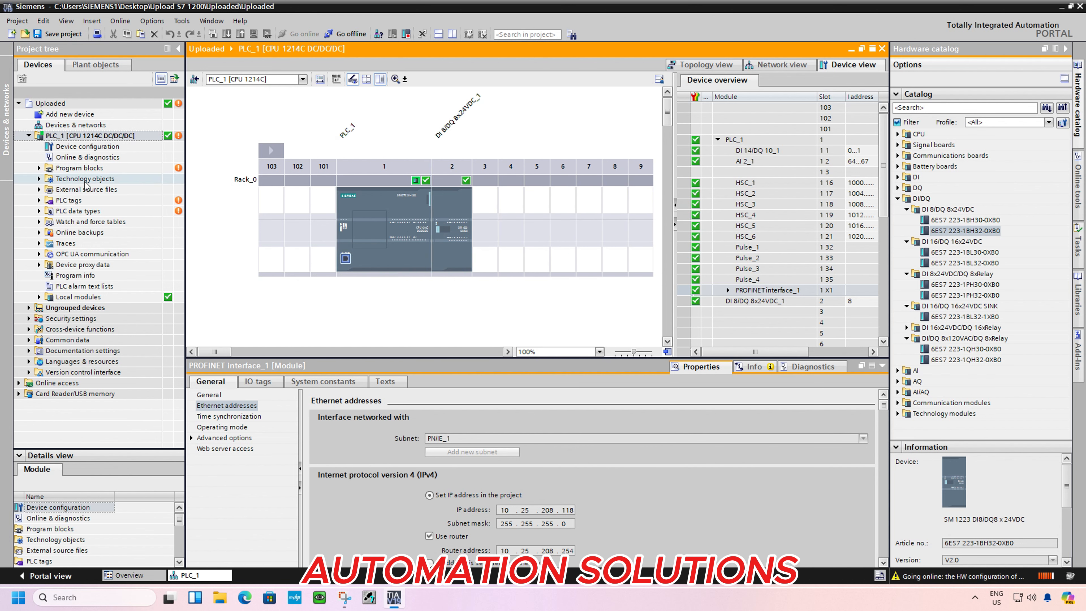
Expand PLC_1's program blocks and examine their online comparison status
click(39, 168)
click(39, 169)
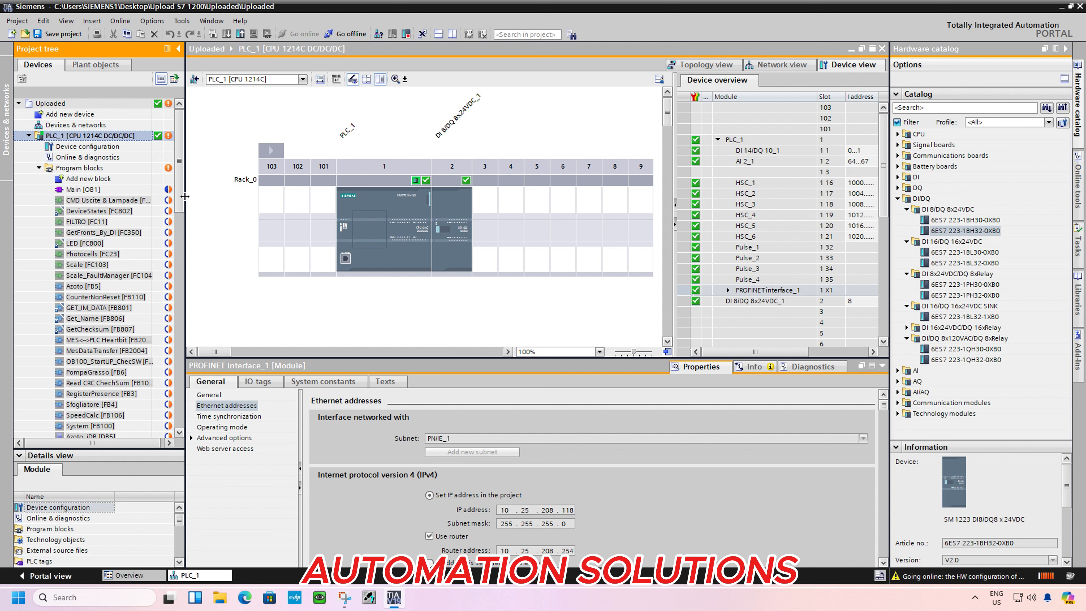
mouse_move(179, 200)
mouse_down()
mouse_move(190, 263)
mouse_move(180, 190)
mouse_up()
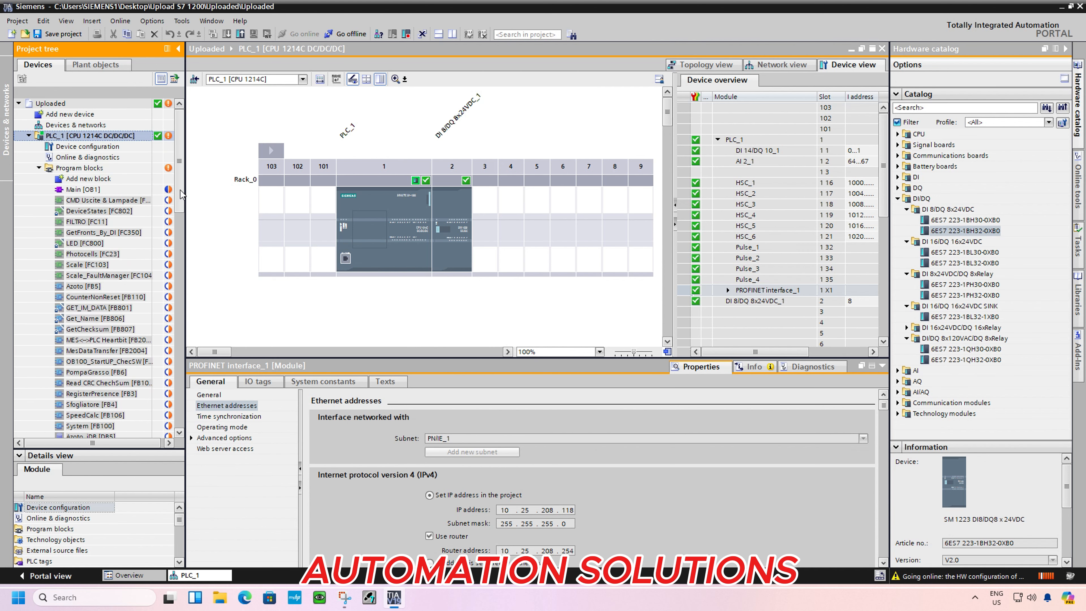
Upload the software from the device into PLC_1, allowing the program blocks action to continue
right_click(95, 139)
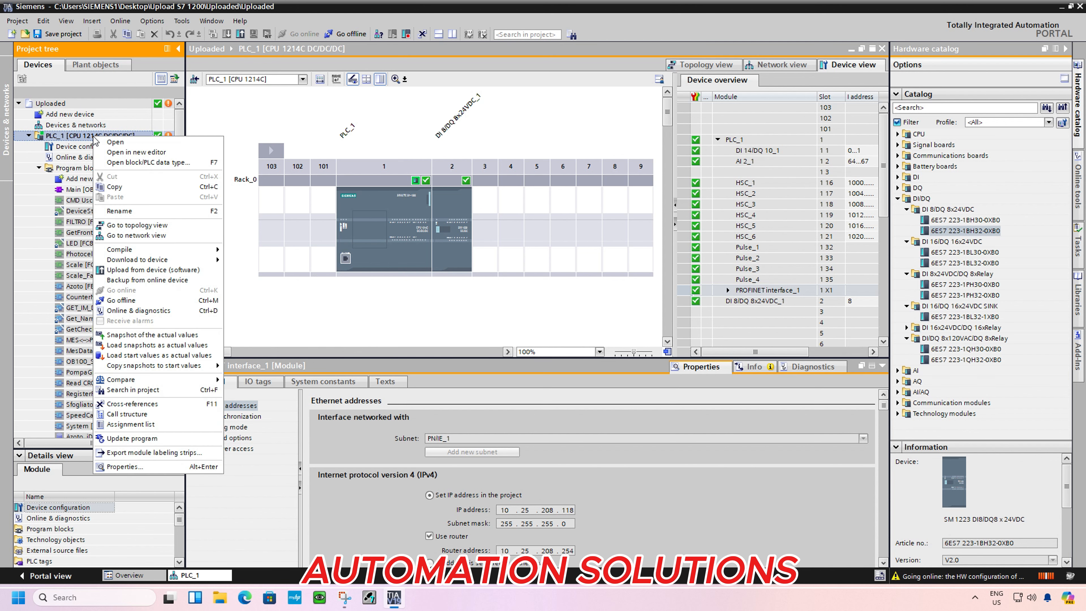
click(187, 272)
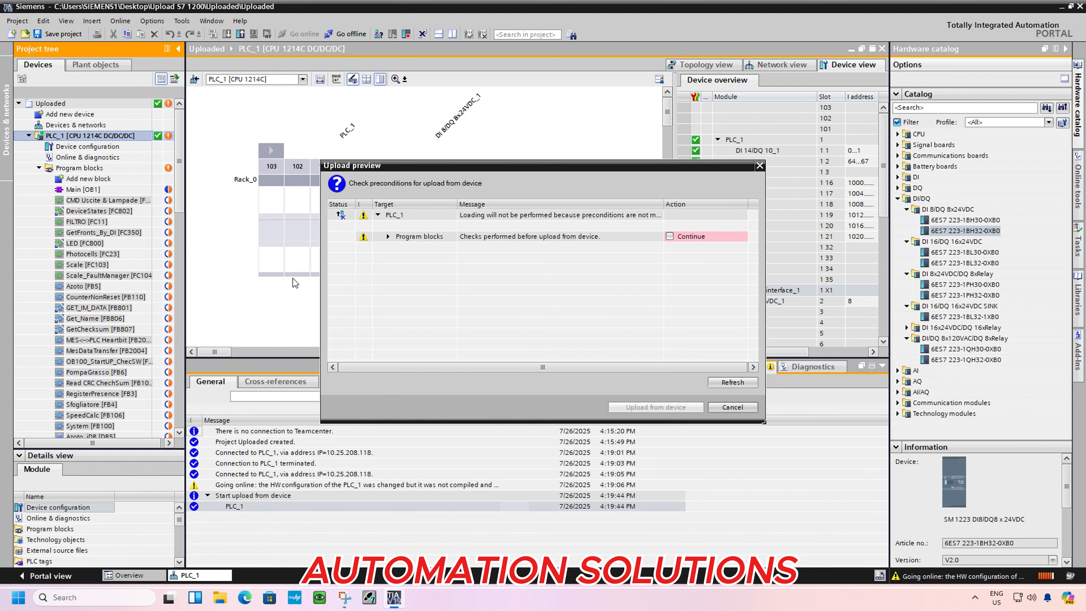
click(669, 236)
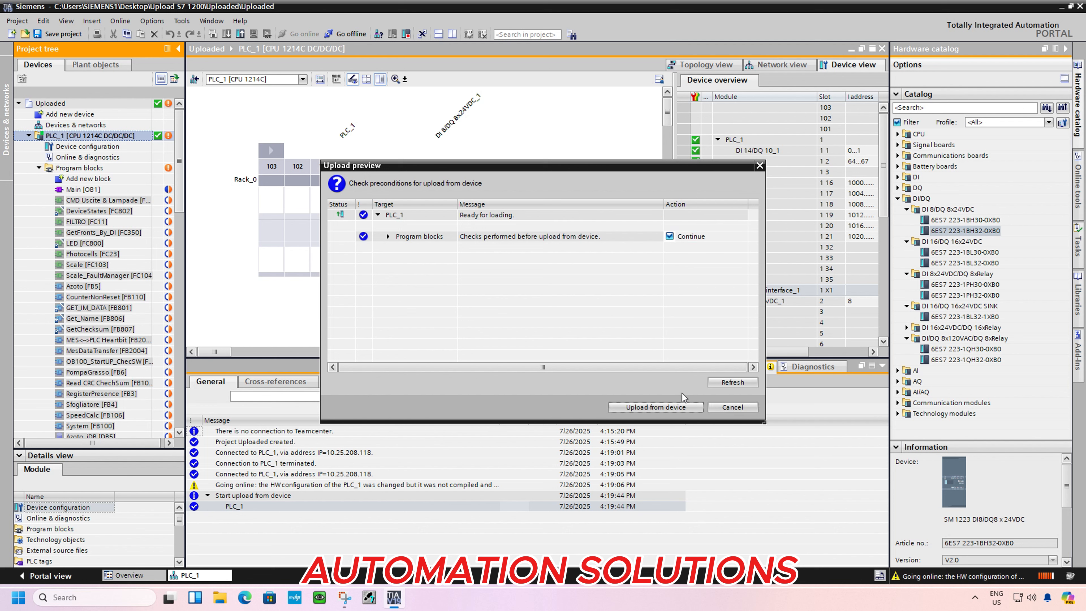
click(652, 408)
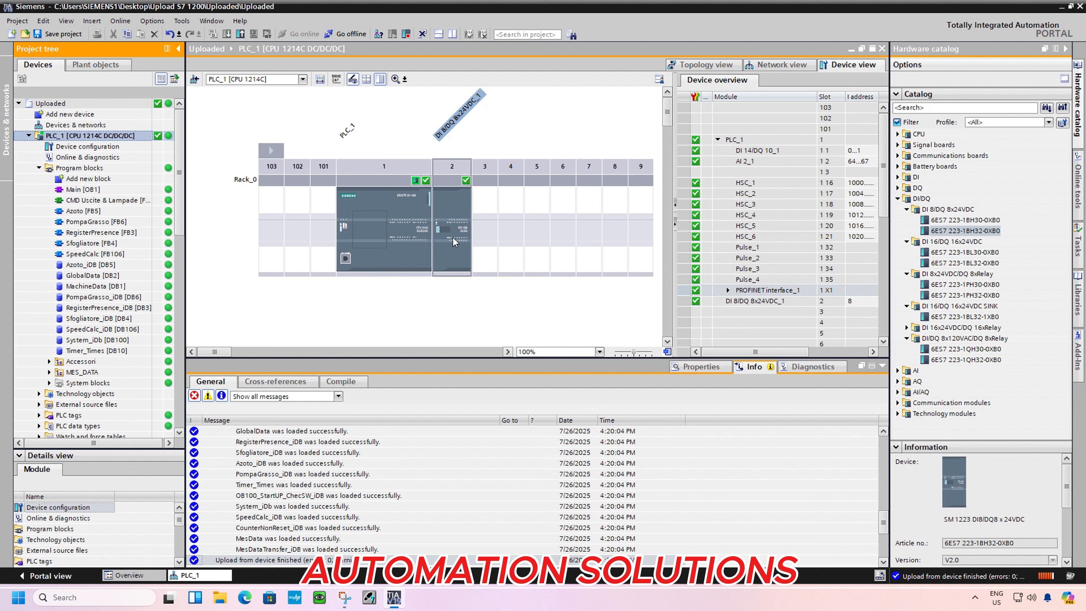
Open the Sfogliatore [FB4] block, turn on monitoring and examine the live logic in Networks 2 to 5
click(89, 243)
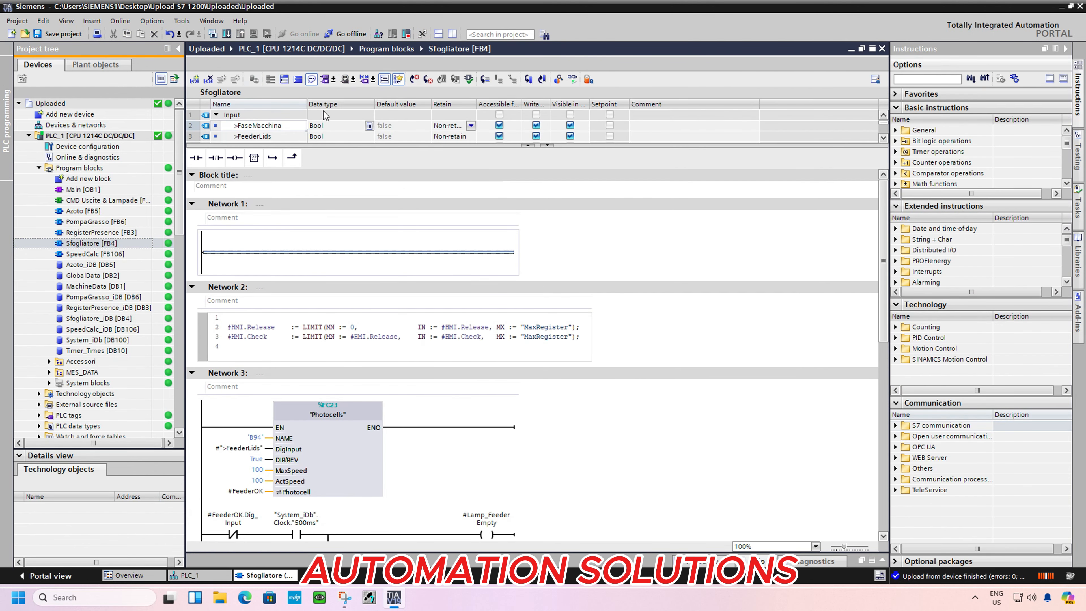
click(572, 79)
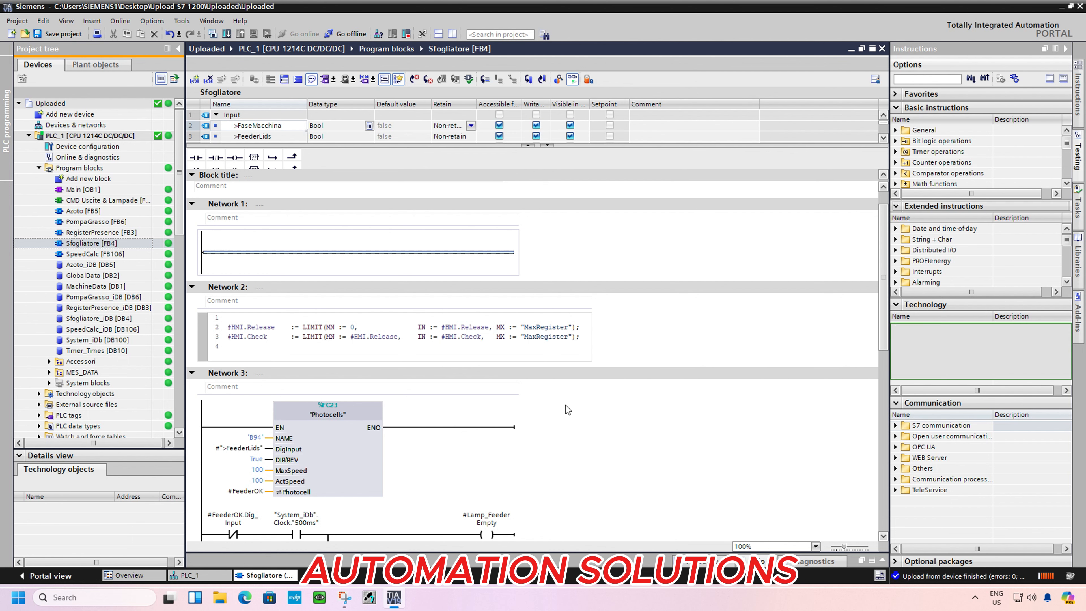
scroll(582, 408, down, 3)
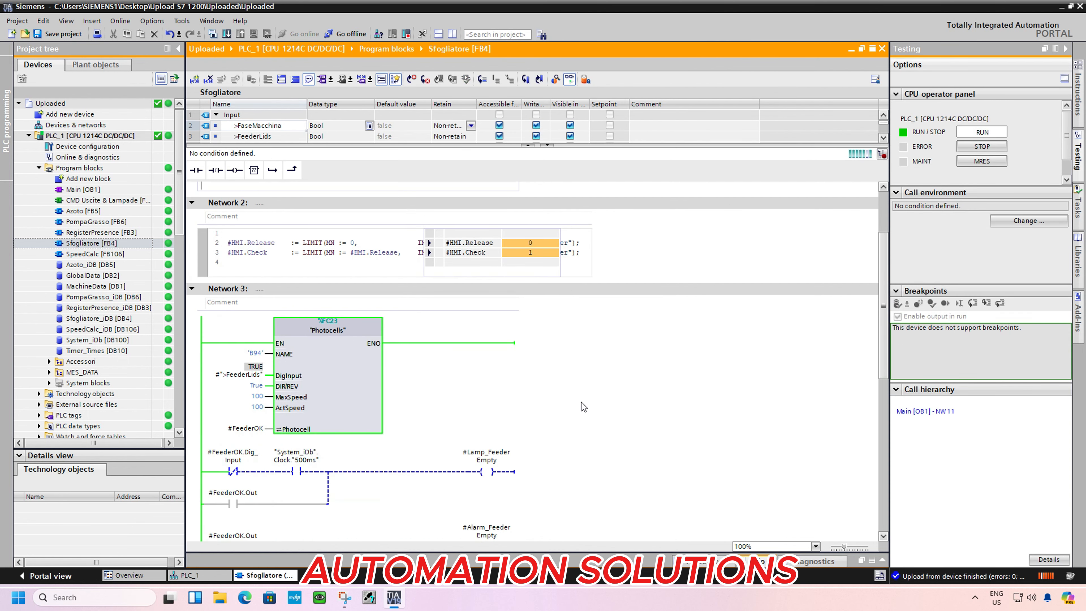
scroll(584, 407, down, 6)
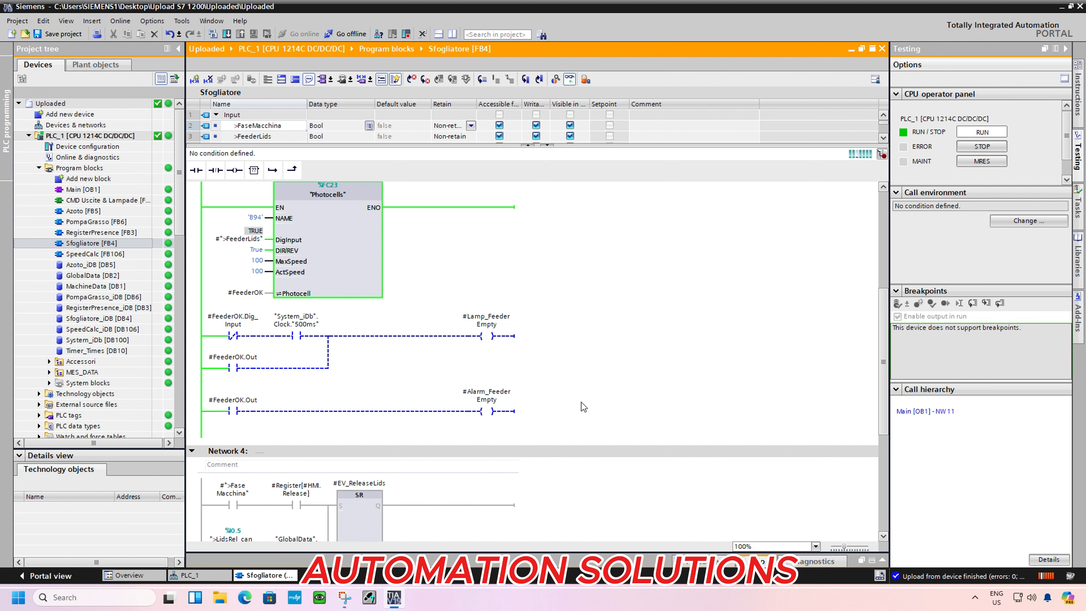
scroll(584, 407, down, 9)
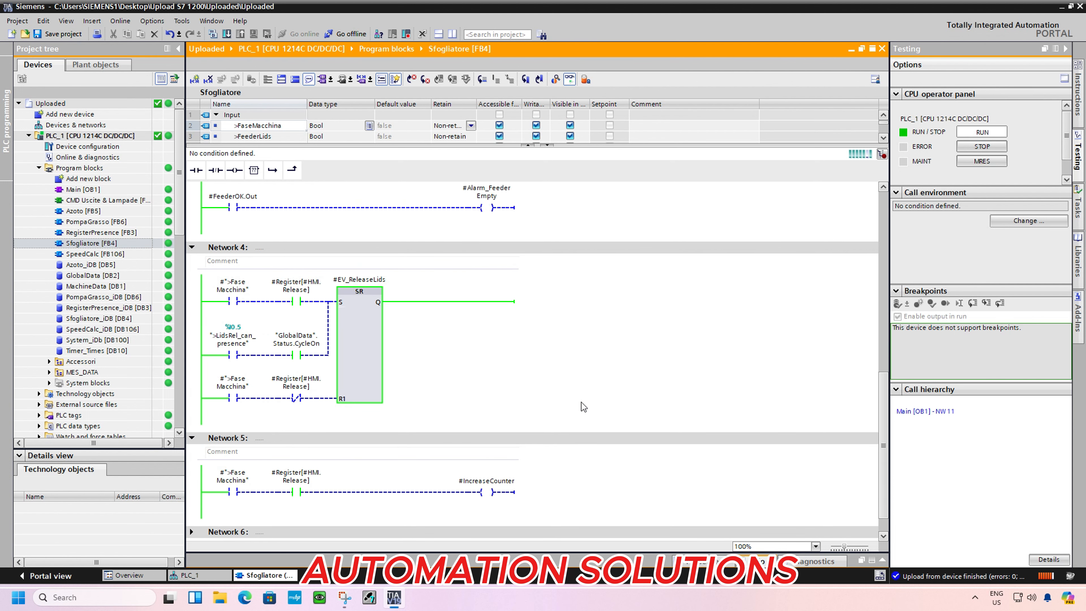
scroll(584, 408, down, 1)
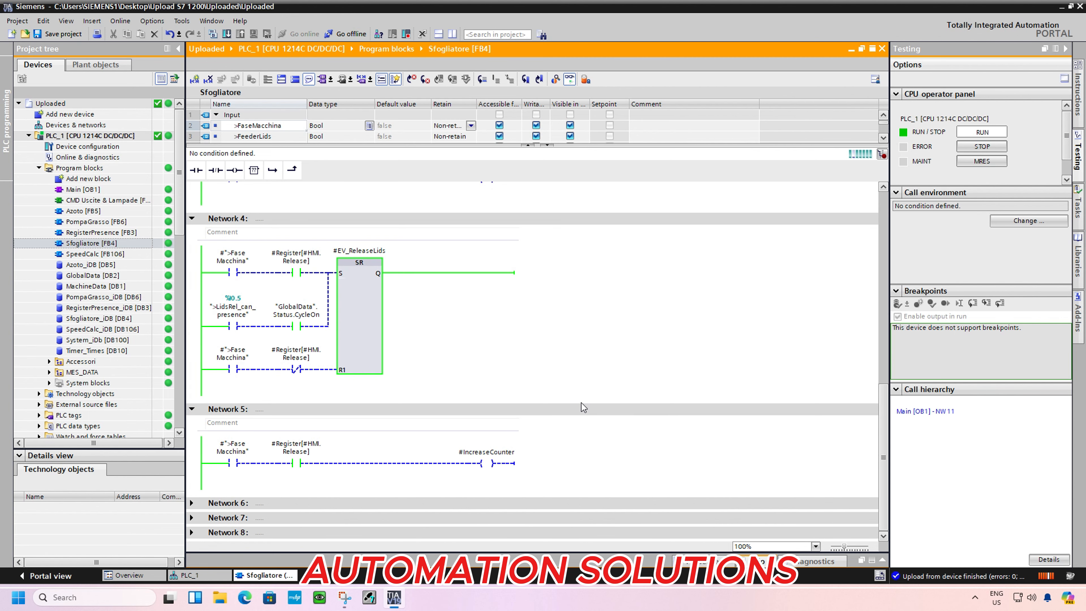
Expand Networks 6 and 7 of Sfogliatore and examine their monitored alarm and lamp logic
double_click(202, 504)
scroll(633, 441, down, 6)
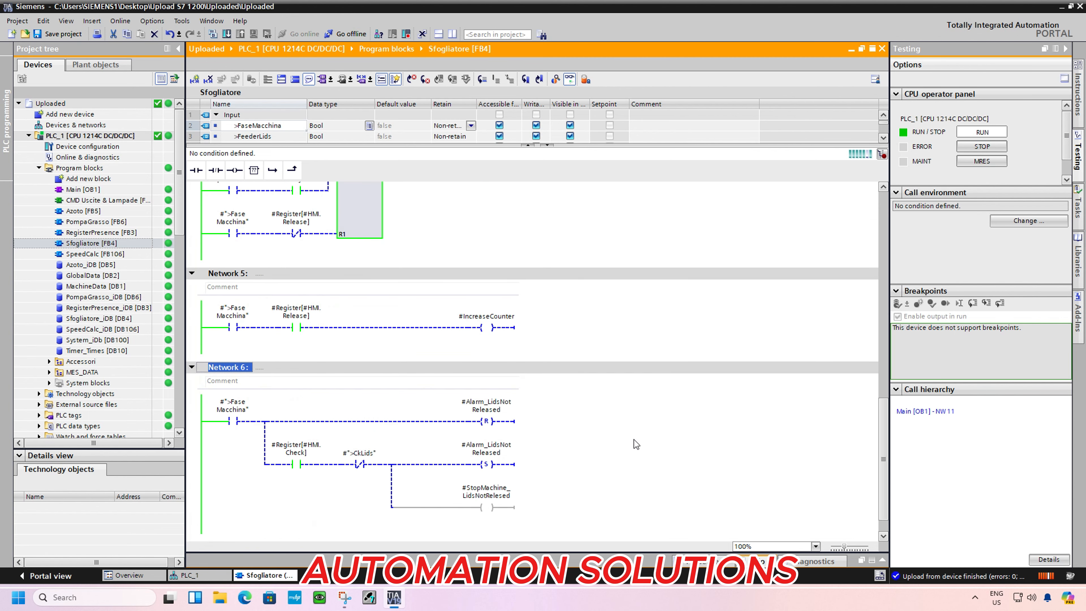
scroll(636, 445, down, 1)
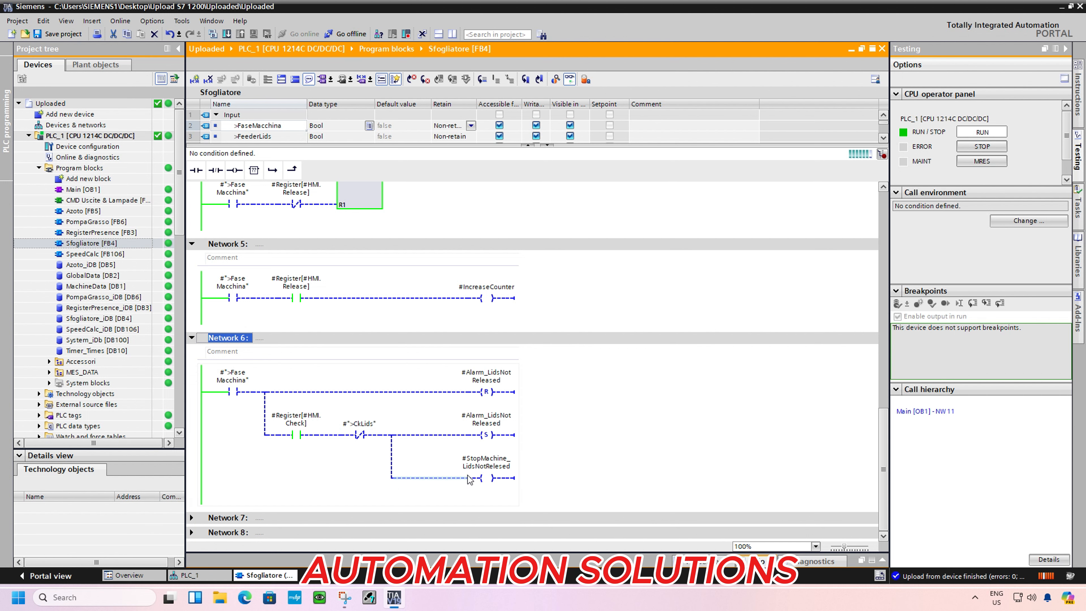
double_click(208, 519)
scroll(578, 451, down, 3)
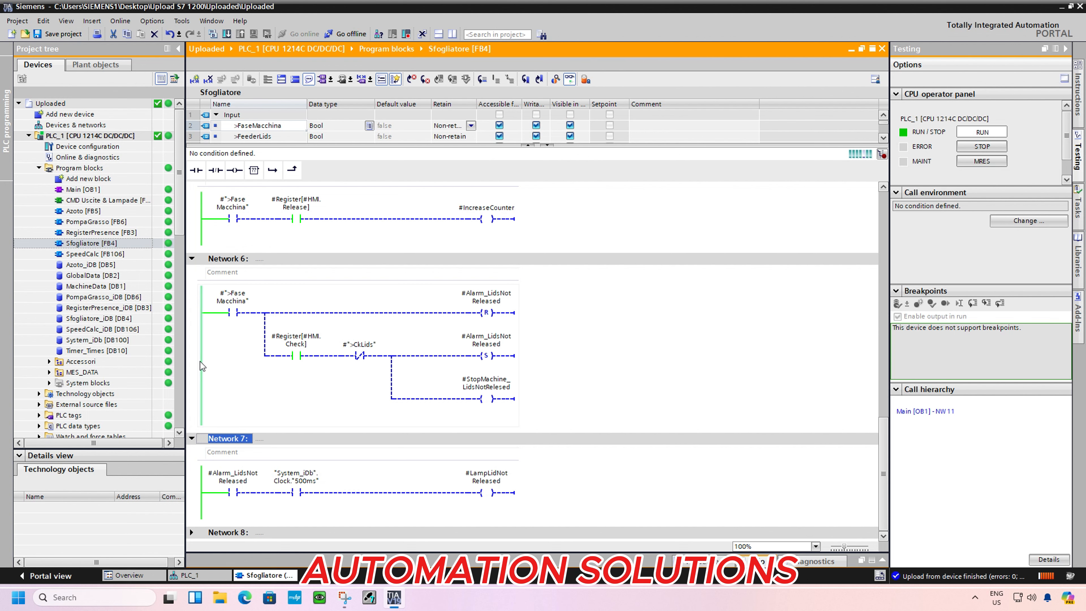
Open the Sfogliatore_iDB [DB4] data block, monitor all its values and expand the FeederOK structure
double_click(99, 319)
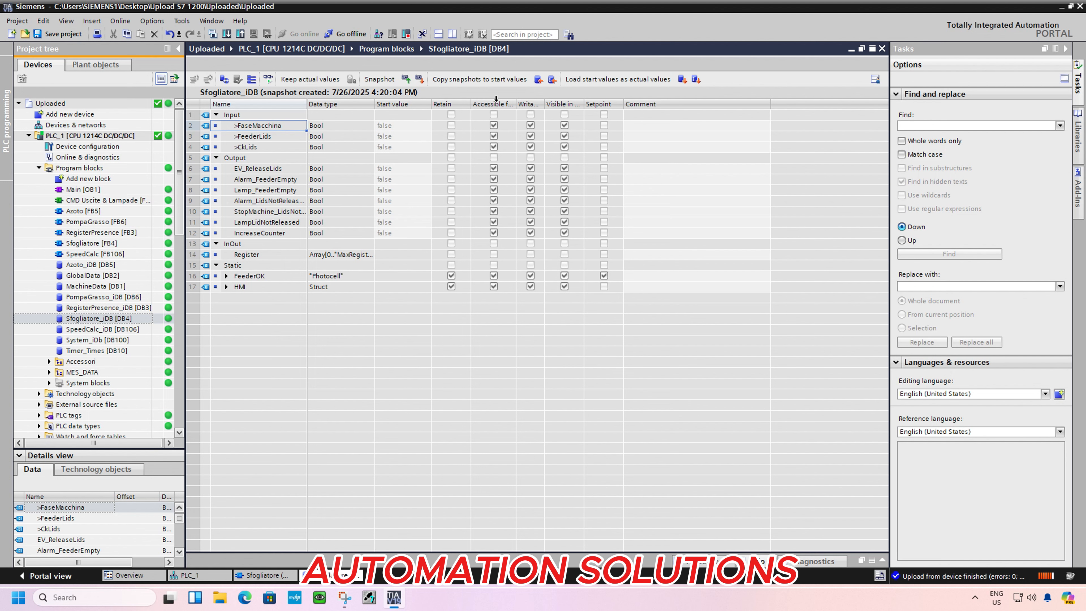
click(268, 78)
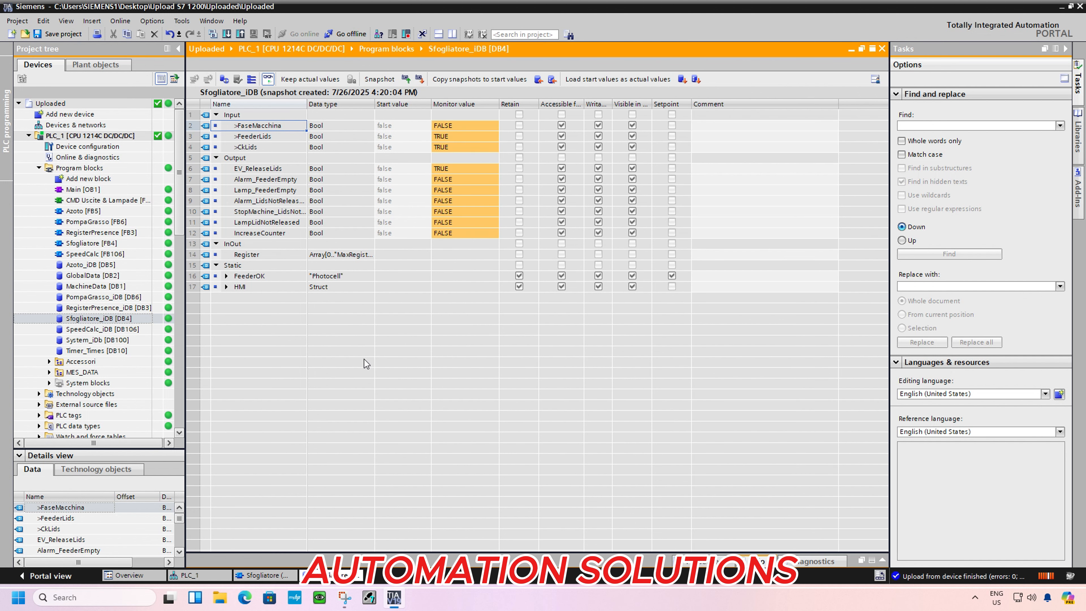
click(226, 276)
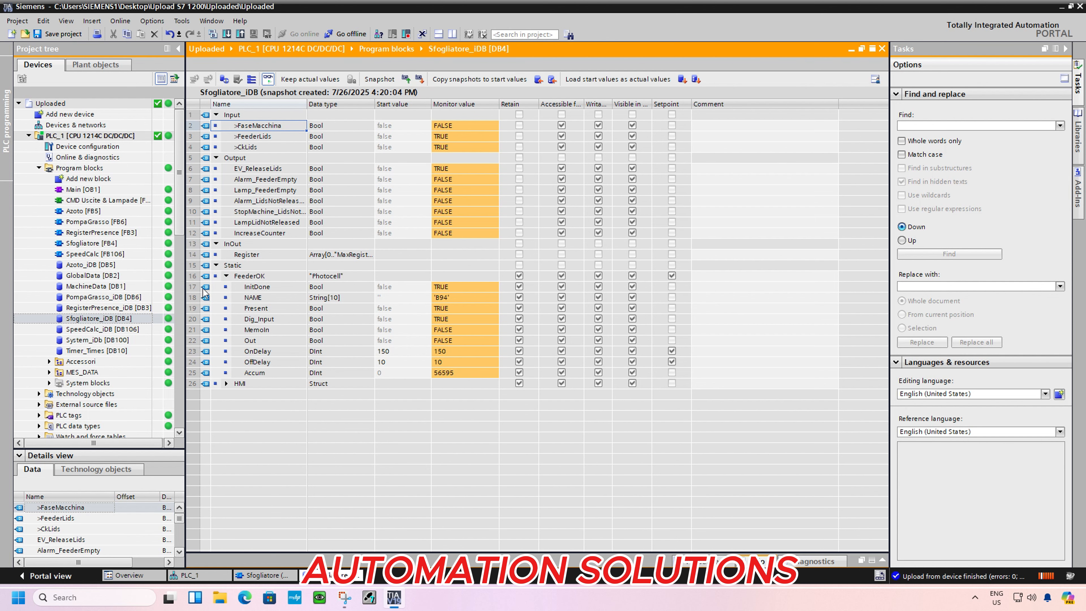
Open the CMD Uscite & Lampade [FC1] block, turn on monitoring and expand all its networks
double_click(102, 199)
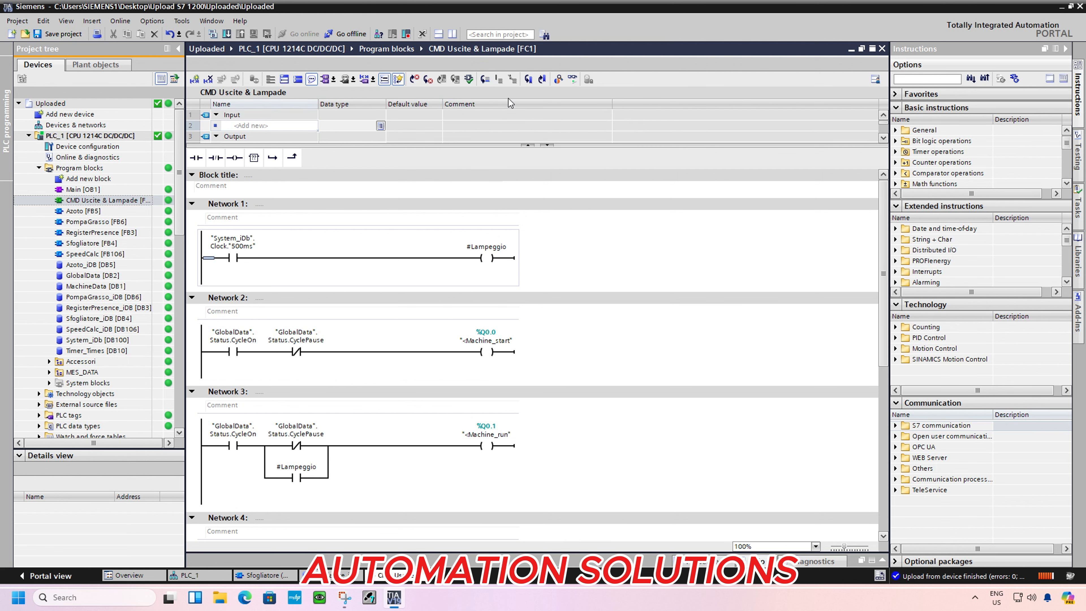
click(572, 79)
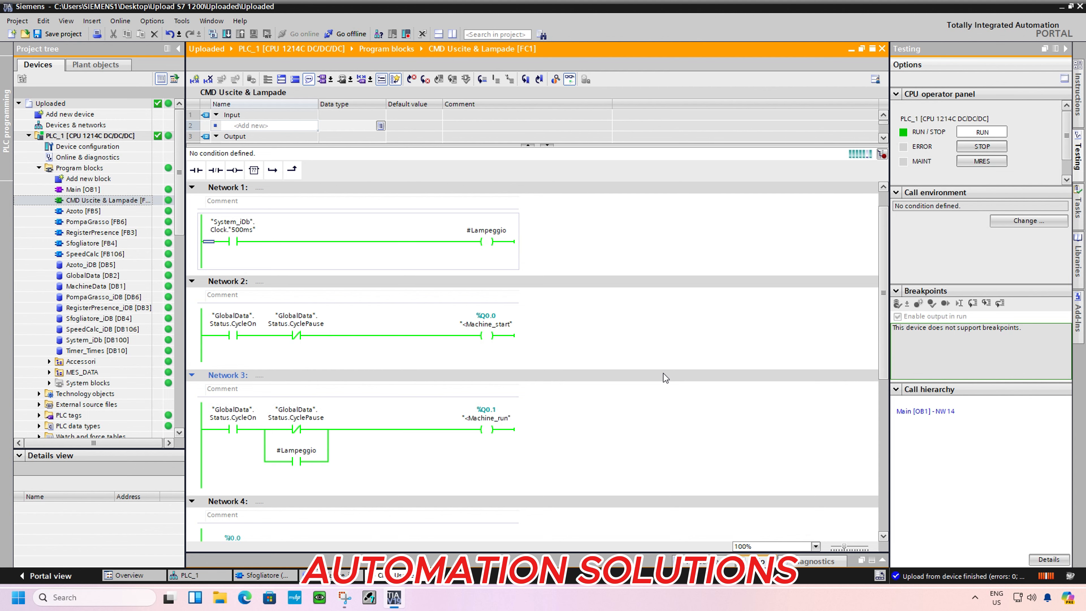
scroll(664, 374, down, 5)
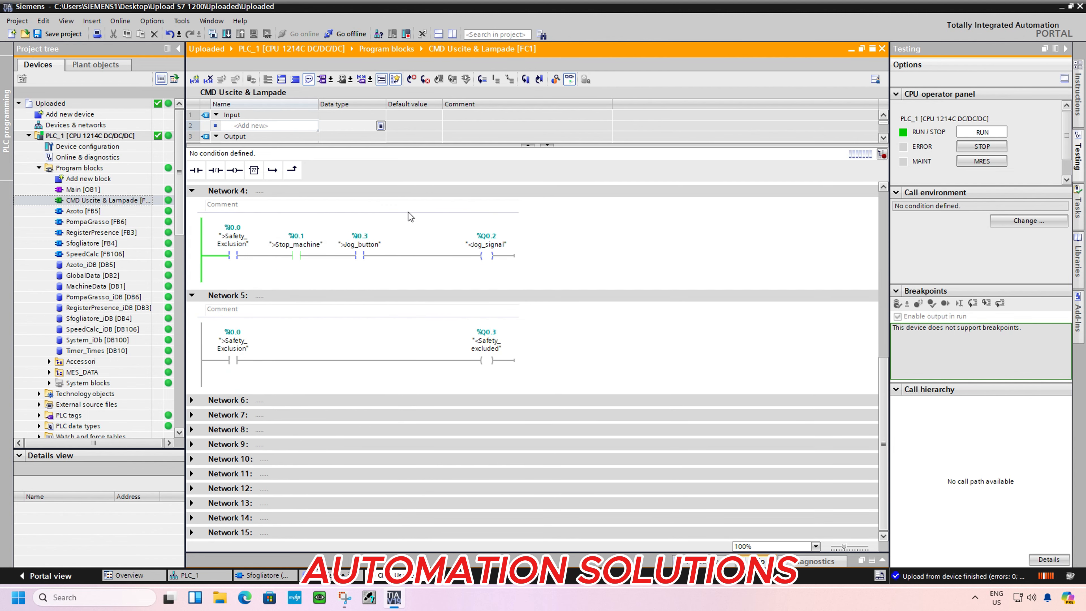
click(283, 80)
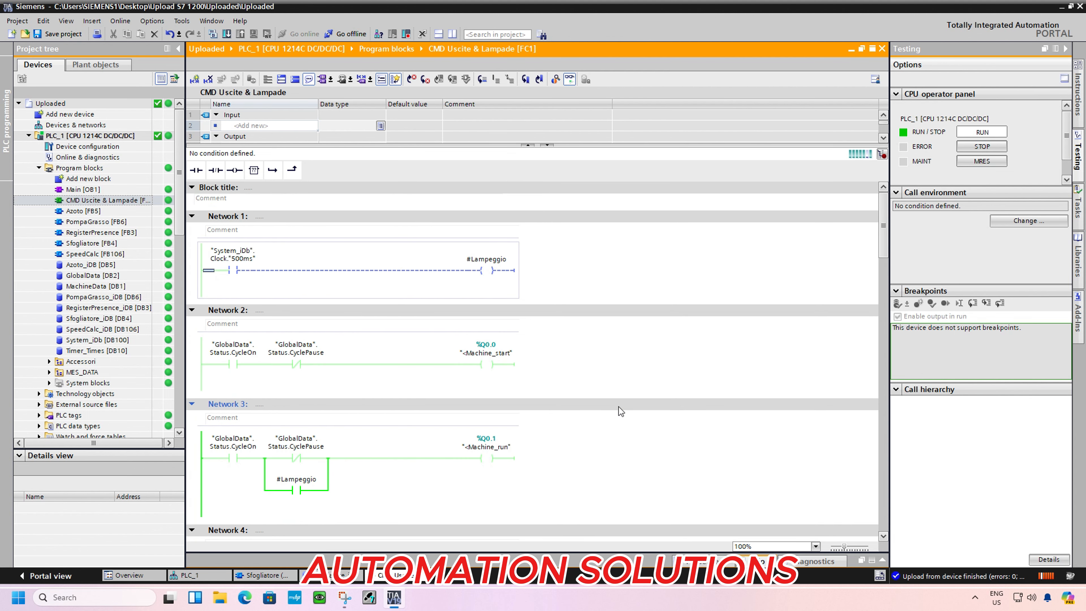
Examine the monitored output, lamp and alarm logic of CMD Uscite & Lampade through Network 13
scroll(619, 407, down, 6)
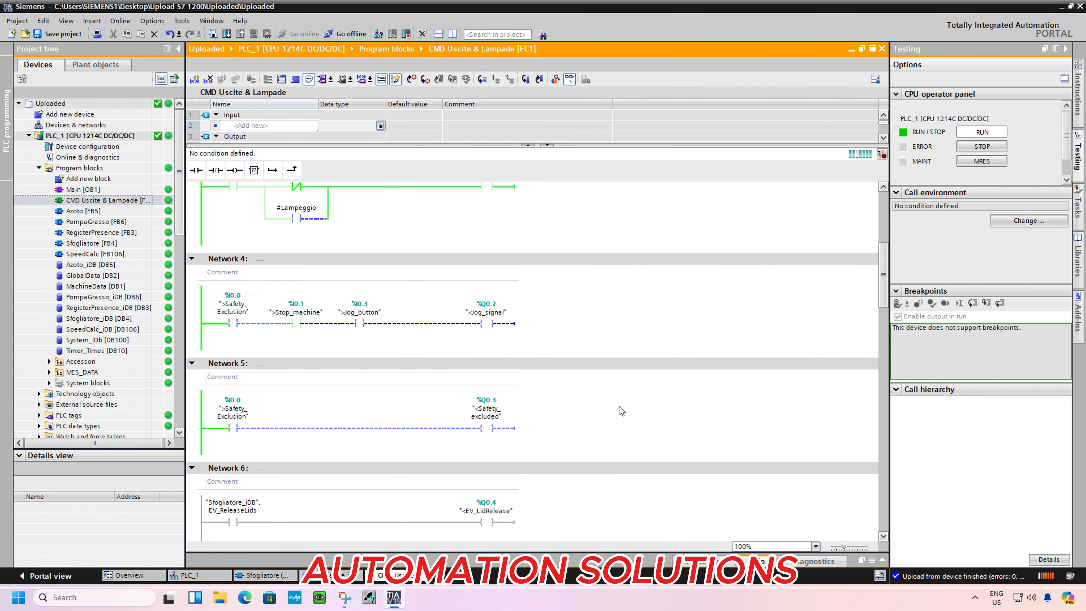
scroll(619, 406, down, 3)
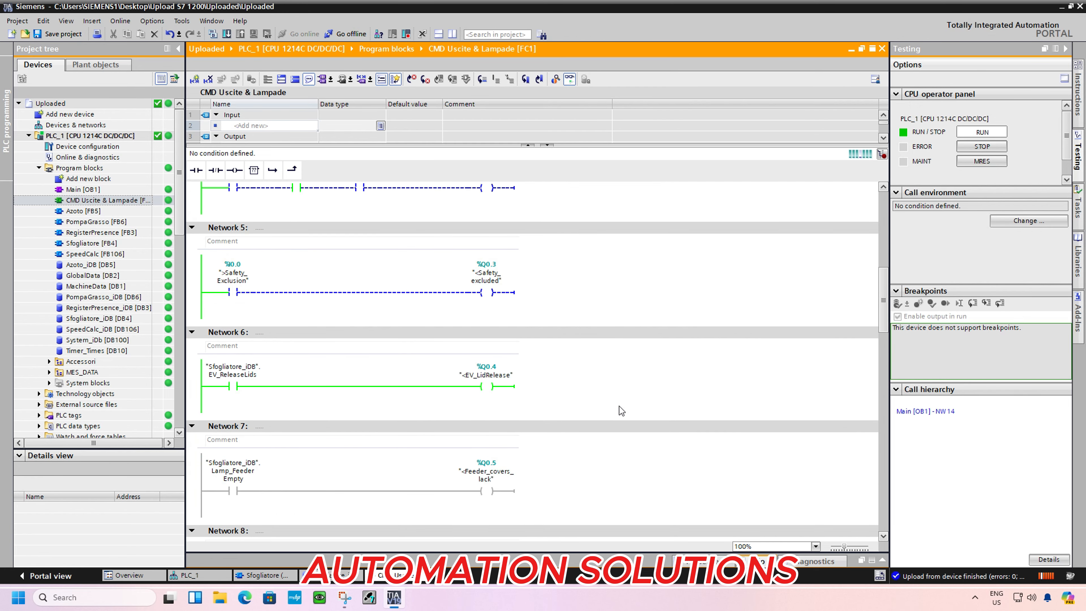
scroll(620, 407, down, 4)
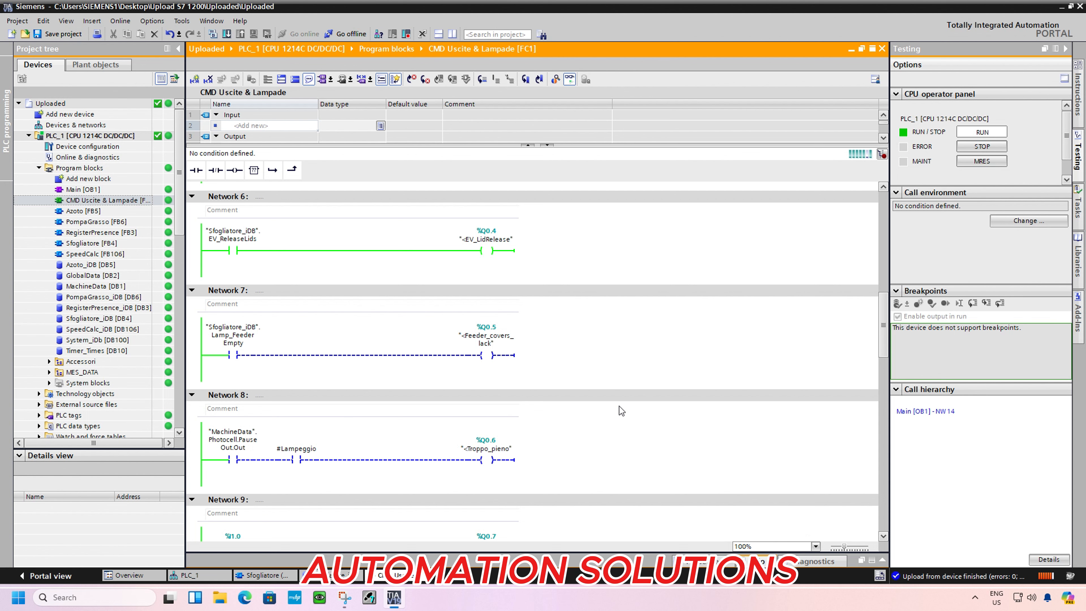
scroll(619, 406, down, 5)
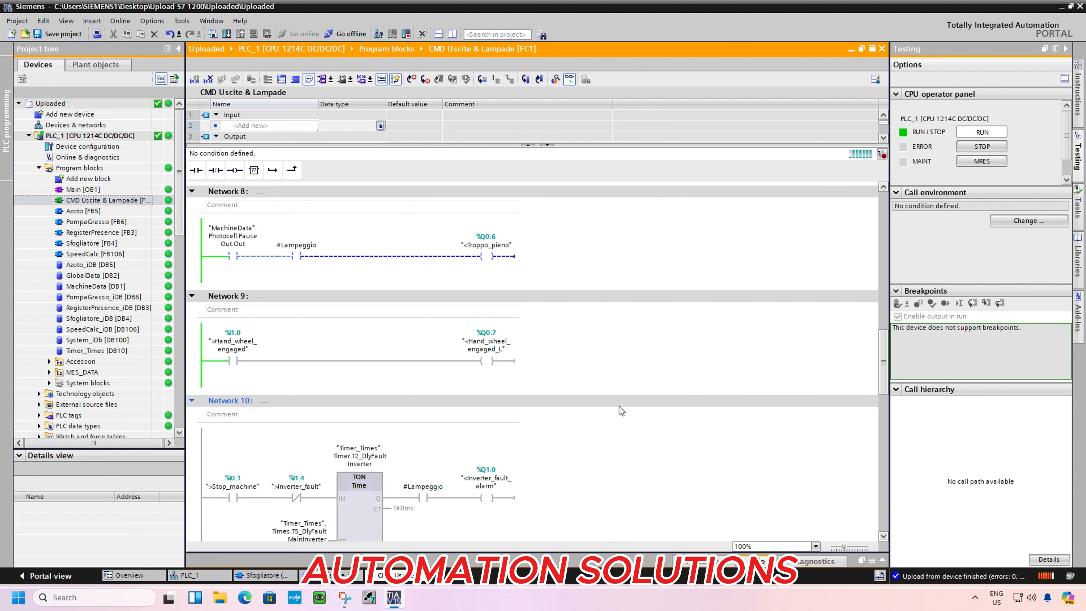
scroll(619, 406, down, 3)
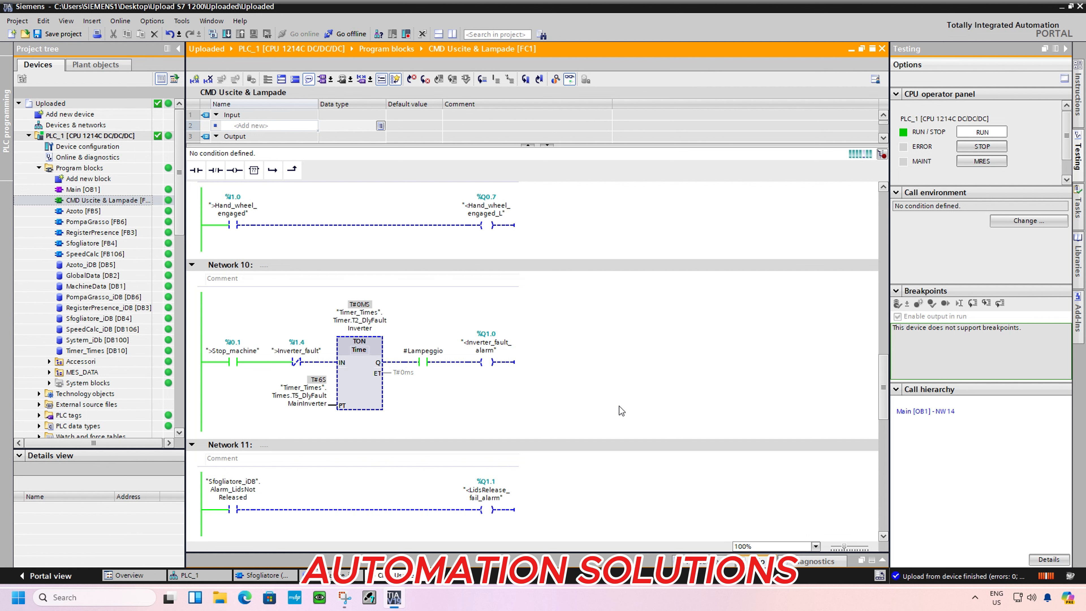
scroll(620, 406, down, 4)
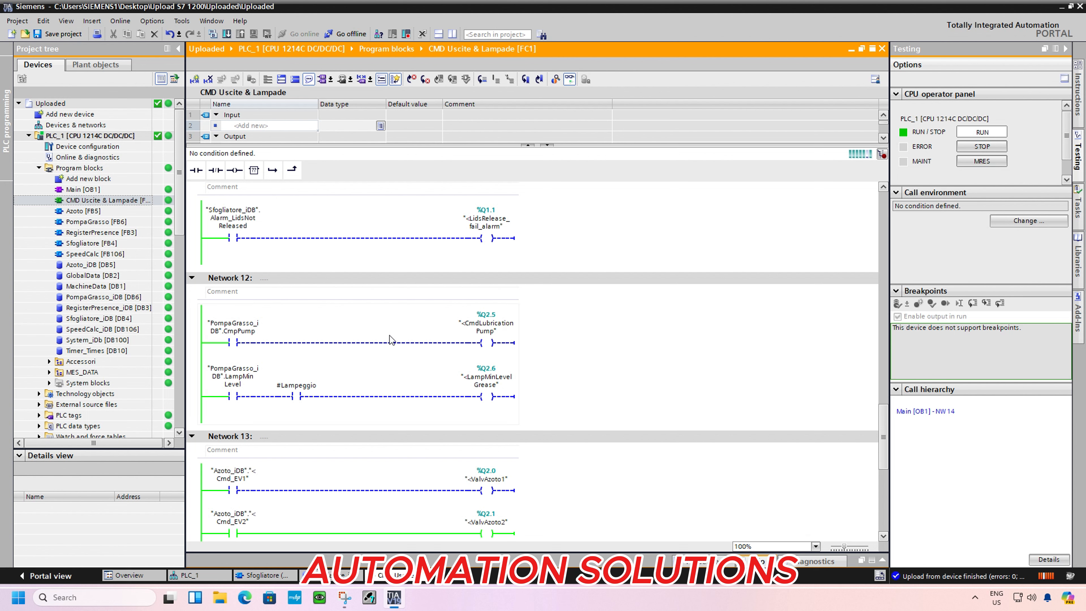
mouse_move(182, 222)
mouse_down()
mouse_move(182, 254)
mouse_move(182, 217)
mouse_up()
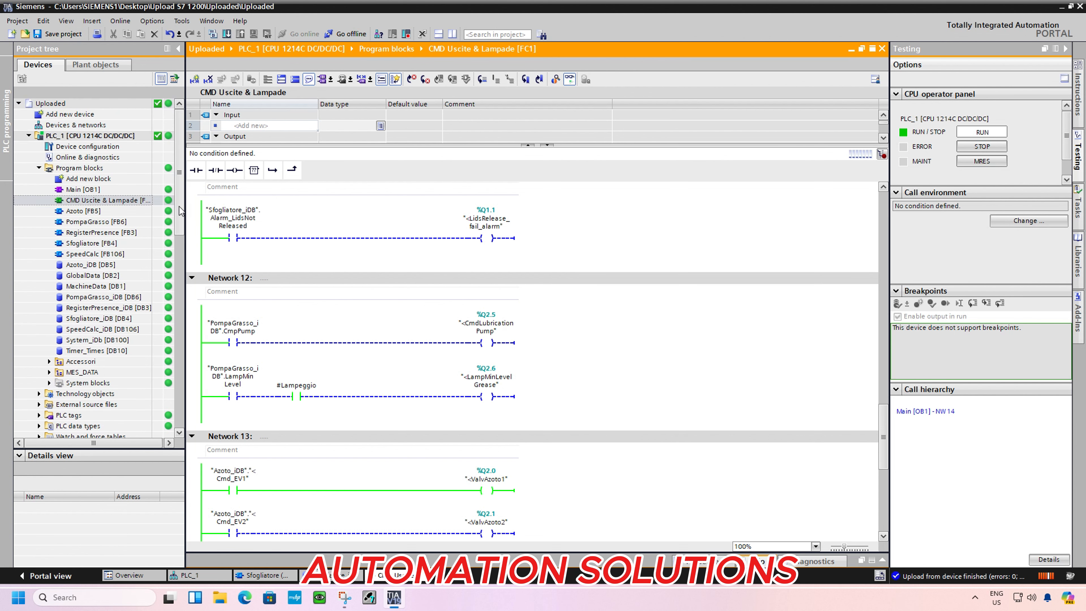
Take PLC_1 offline and save the project
click(344, 37)
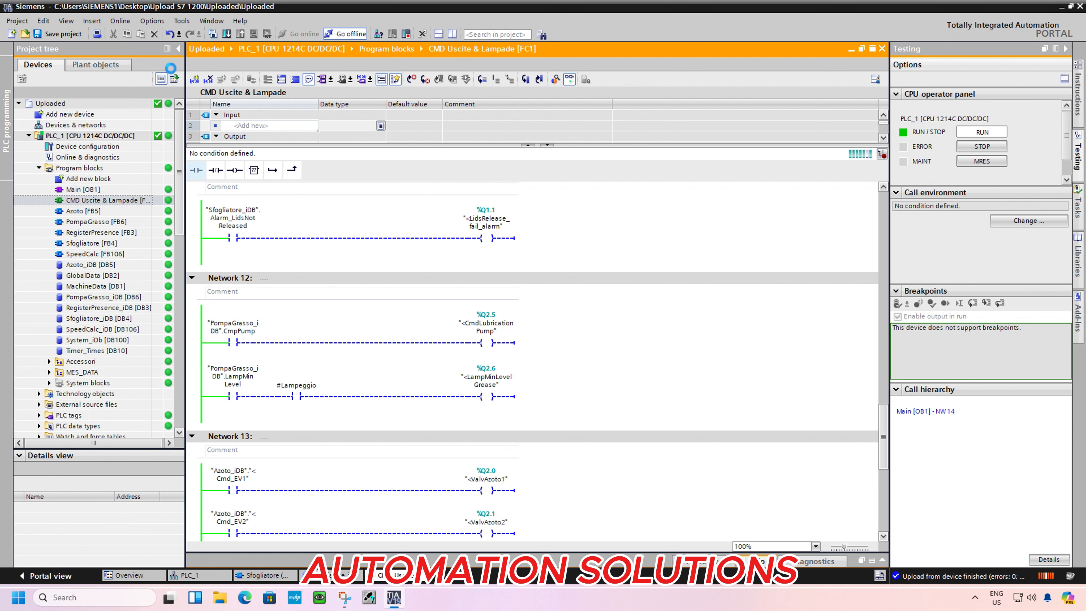
click(60, 34)
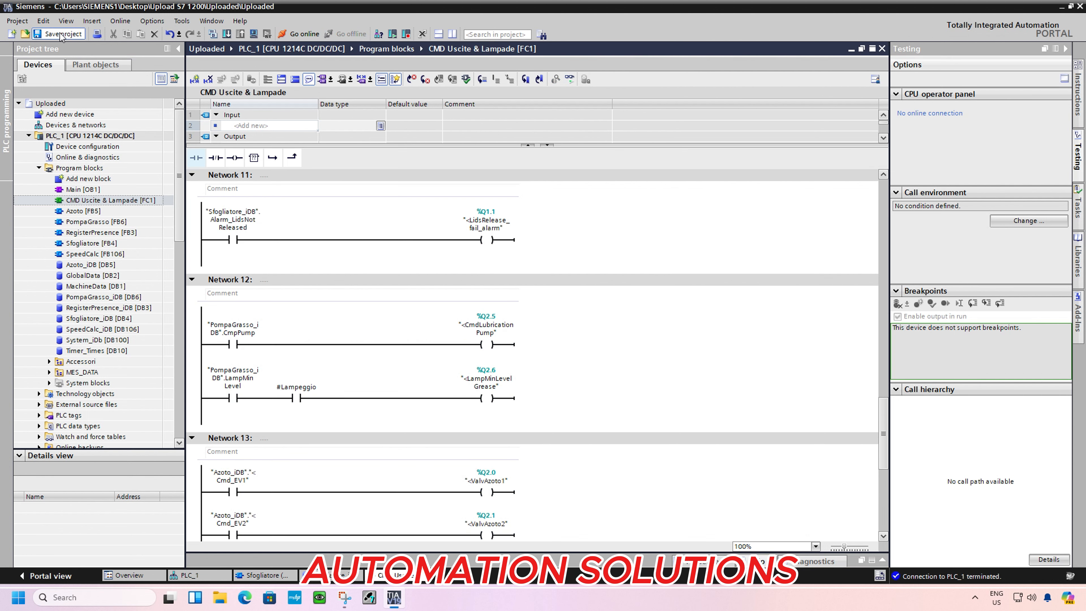
Compile PLC_1 and follow its certificate message to the CPU's certificate manager settings
click(122, 136)
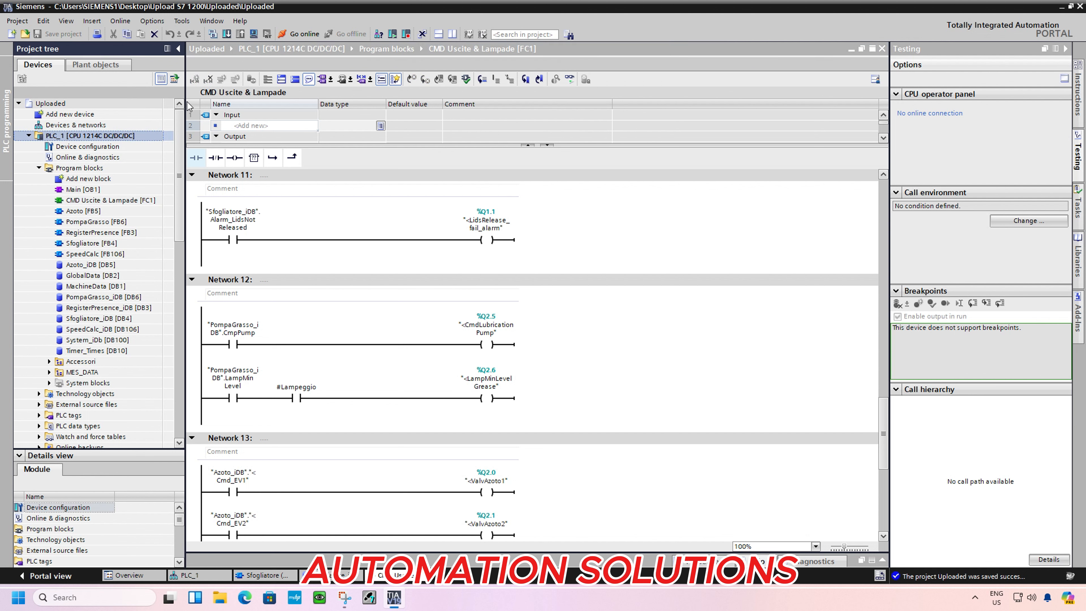
click(213, 34)
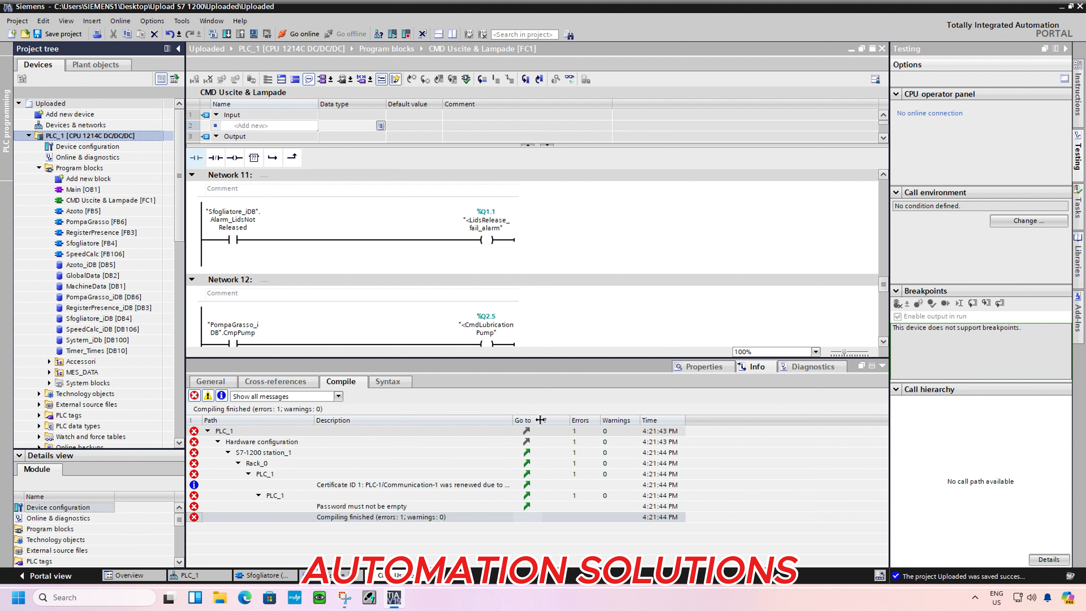
drag(540, 420, 594, 420)
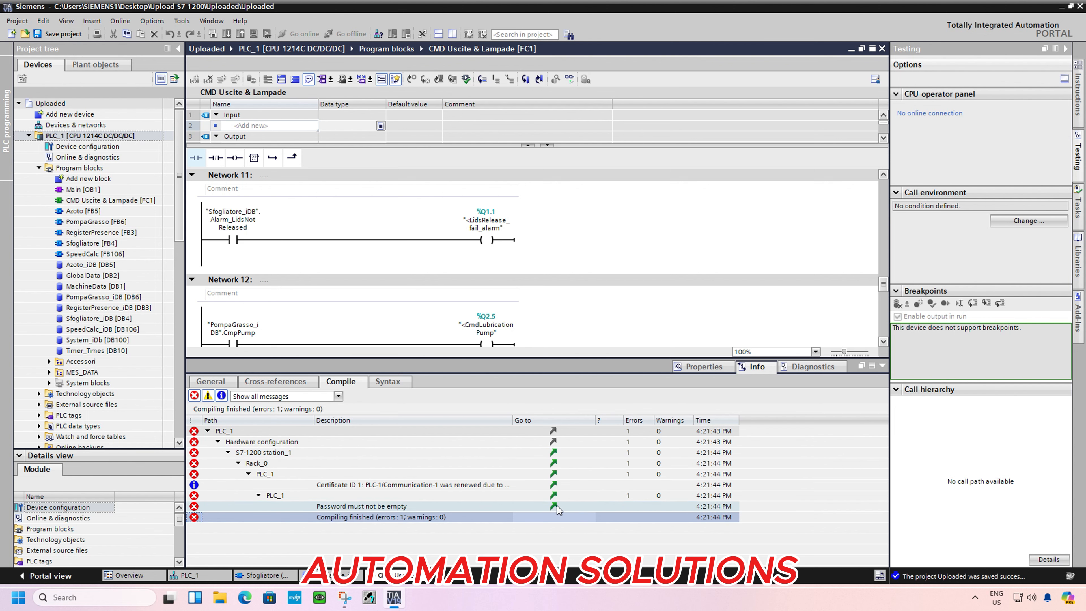
click(555, 496)
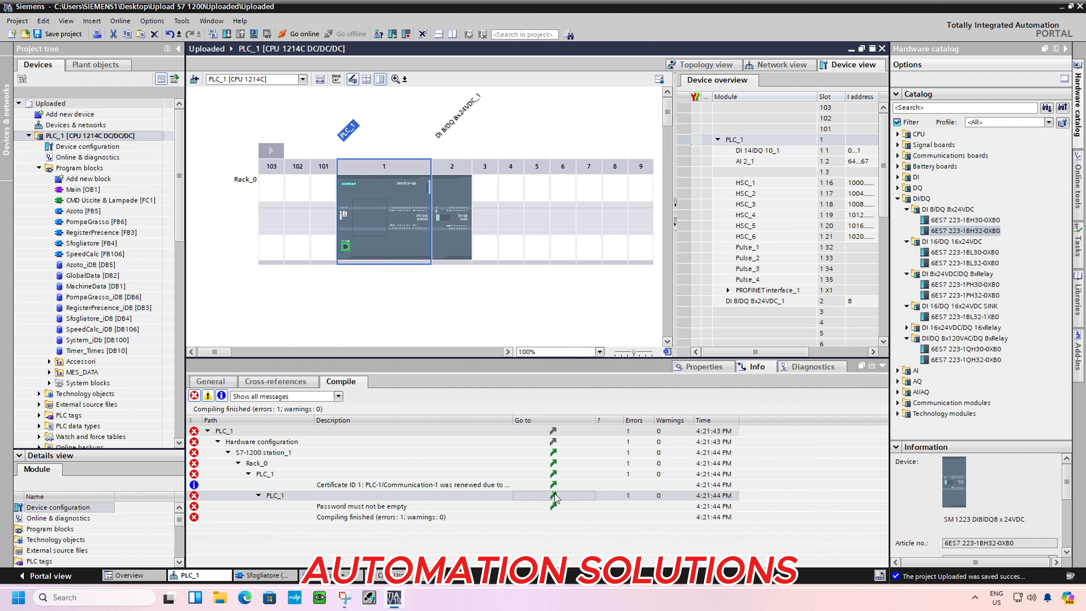
click(553, 485)
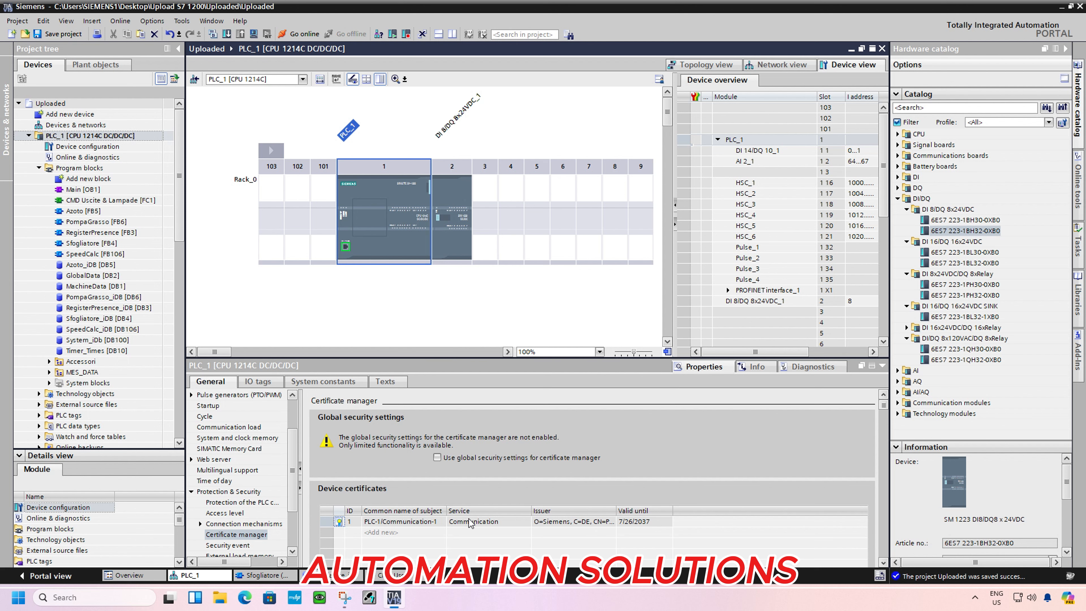
Look over PLC_1's device certificates and the list of CPU settings, and check its topology and device views
click(884, 563)
click(884, 563)
click(883, 563)
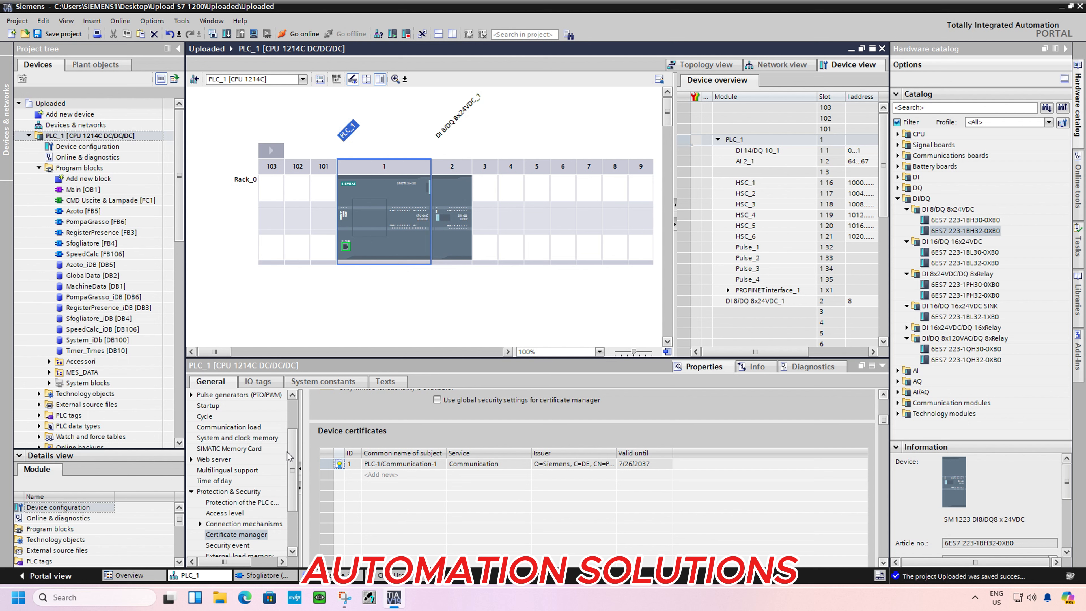
drag(290, 457, 298, 488)
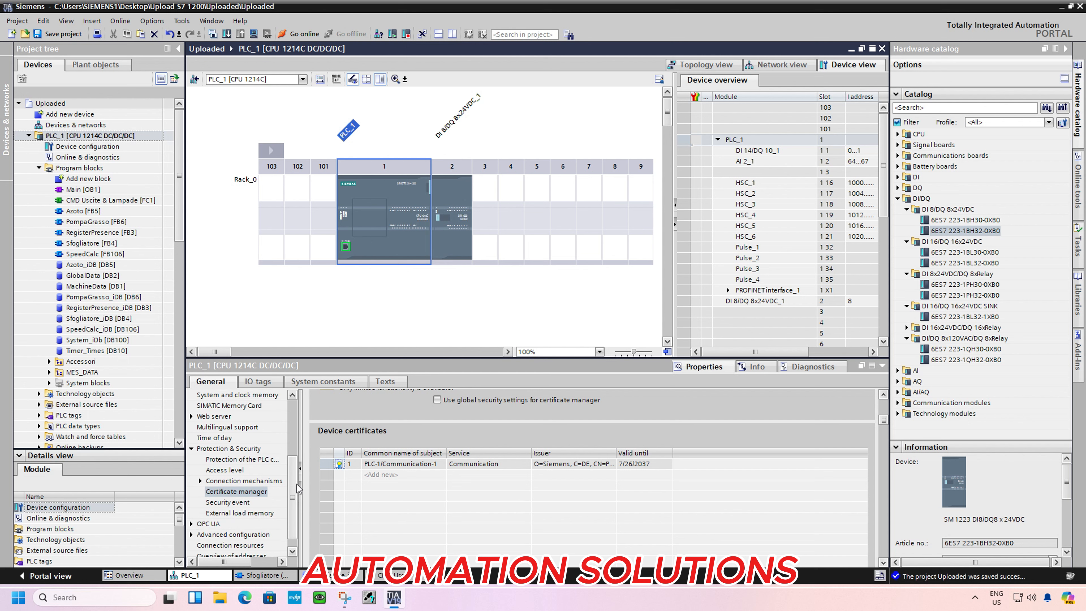
drag(298, 487, 300, 469)
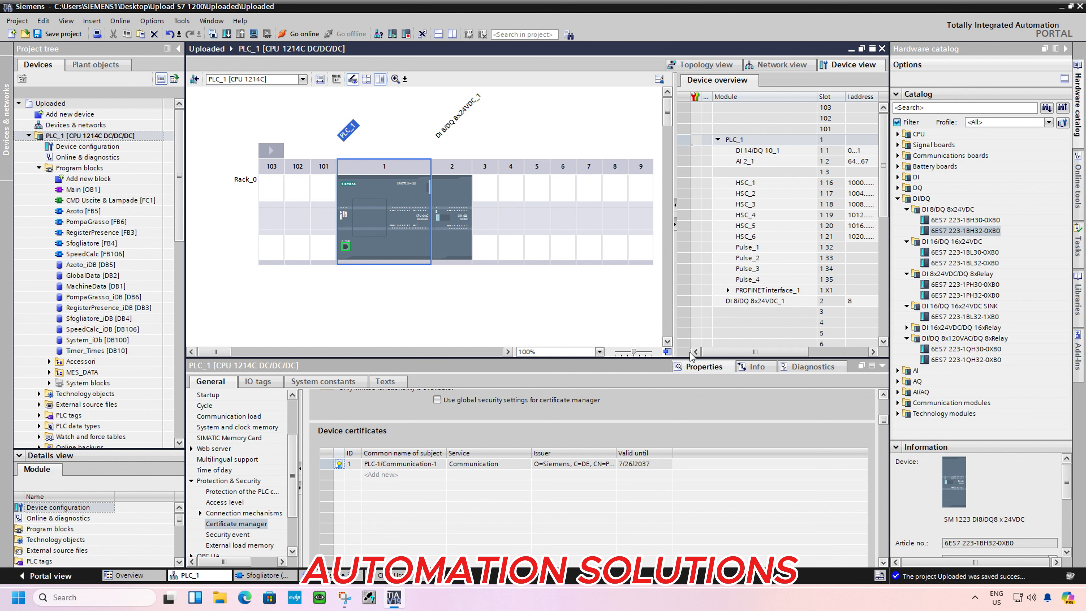
click(882, 366)
click(780, 65)
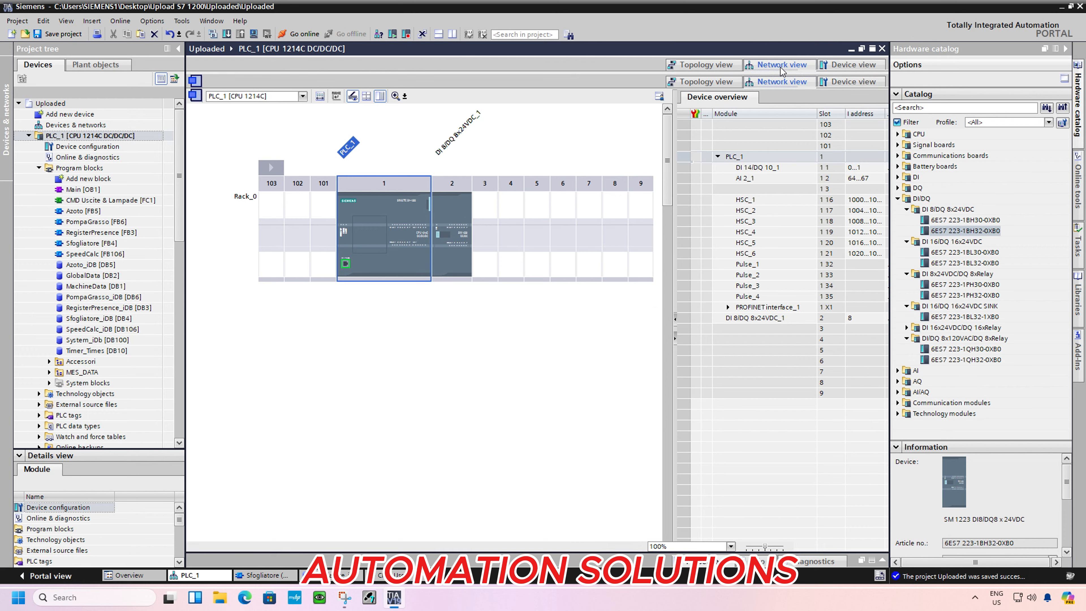
click(721, 65)
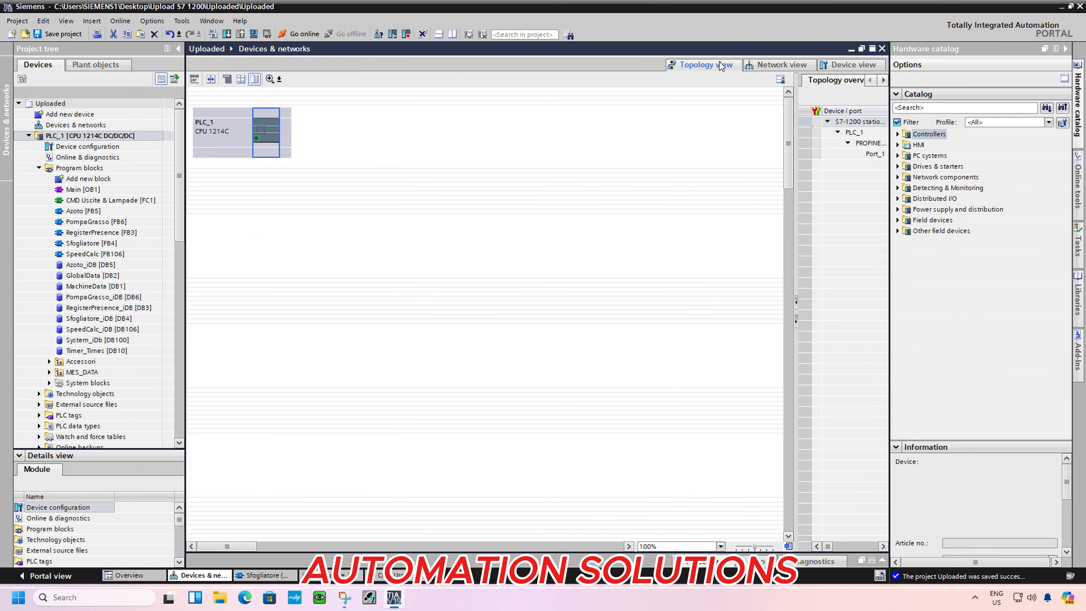
click(850, 65)
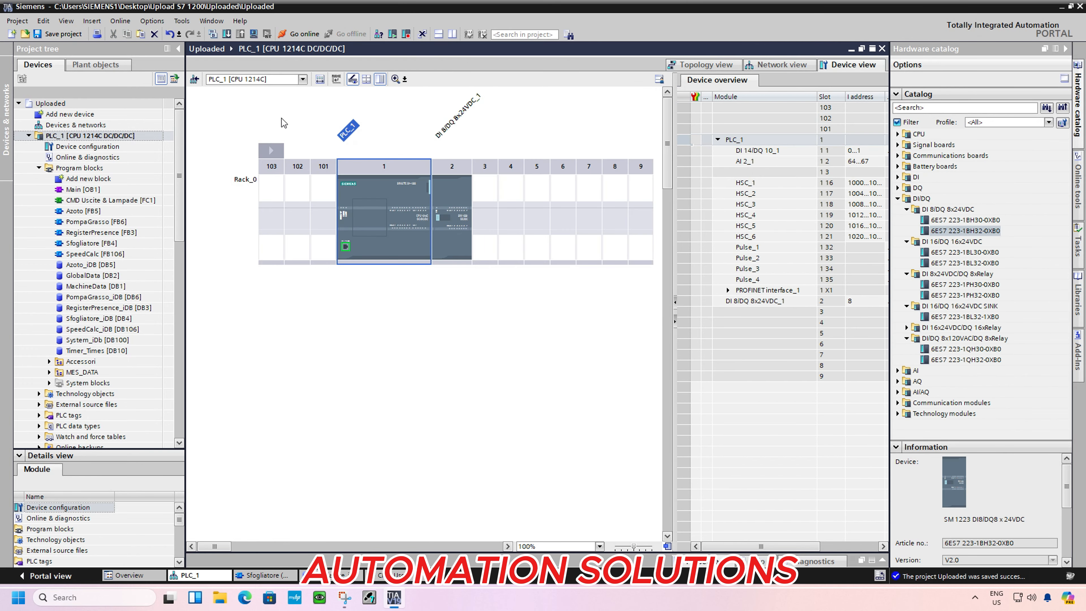
Recompile PLC_1 and, from the password error, set the CPU's access level to Full access (no protection)
click(212, 34)
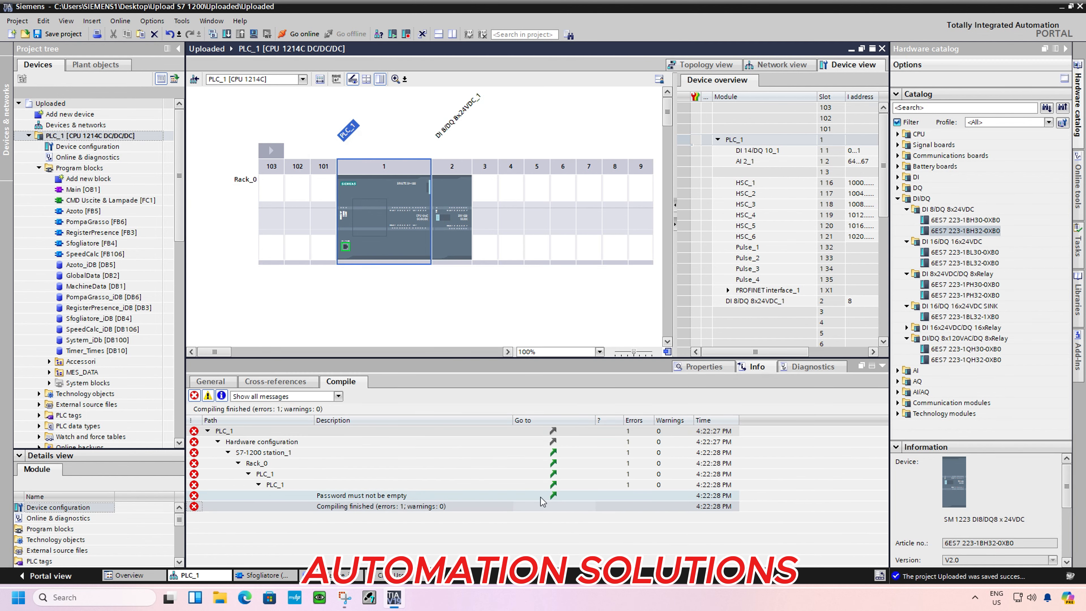
click(553, 496)
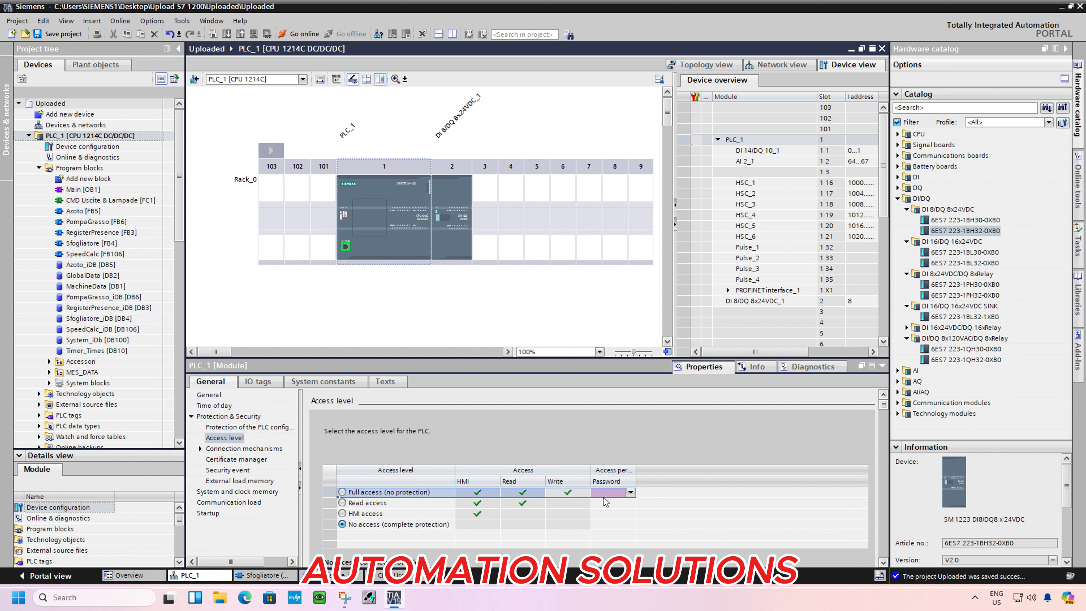
click(614, 494)
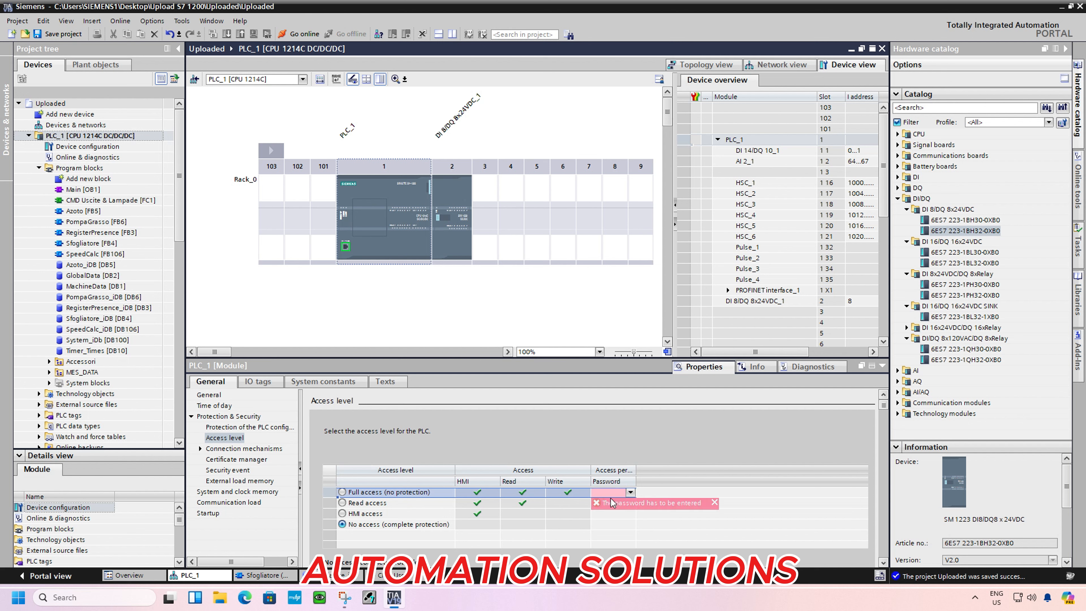
click(343, 493)
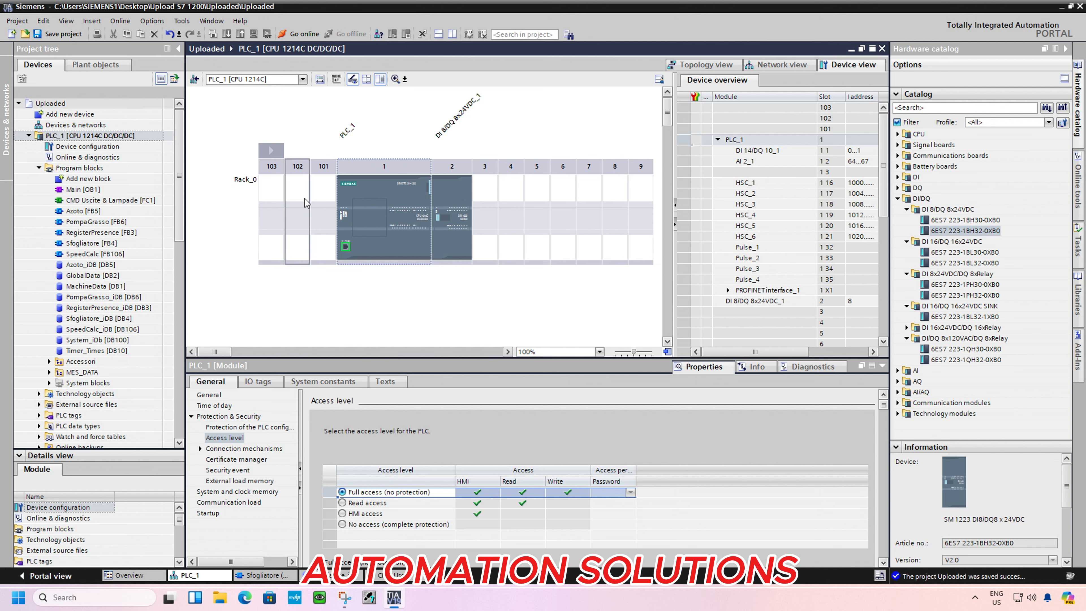
Compile PLC_1 with the changed access level and go online with it
click(397, 197)
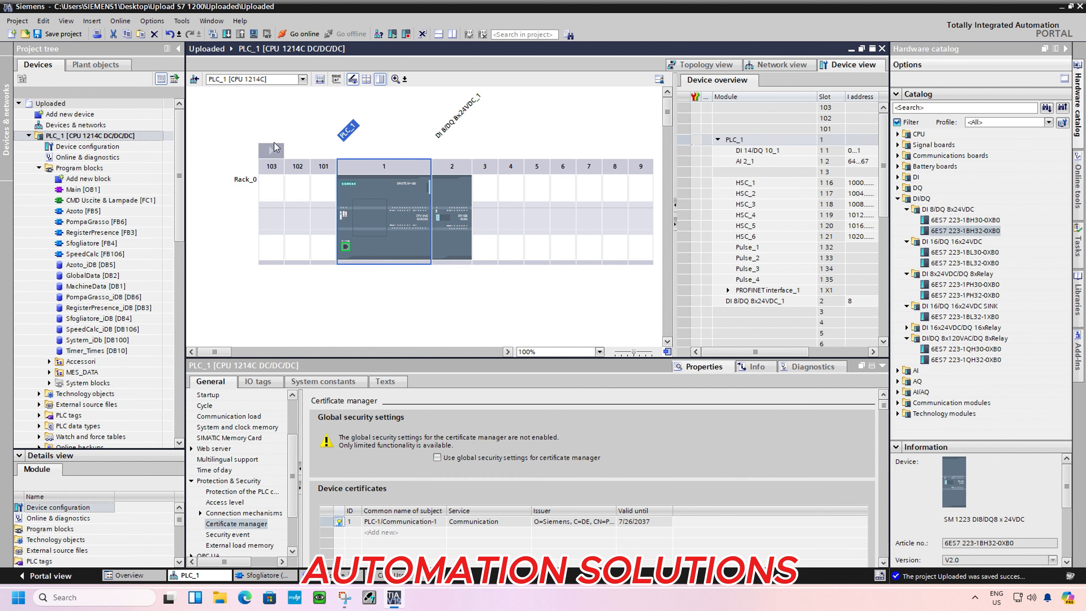
click(213, 34)
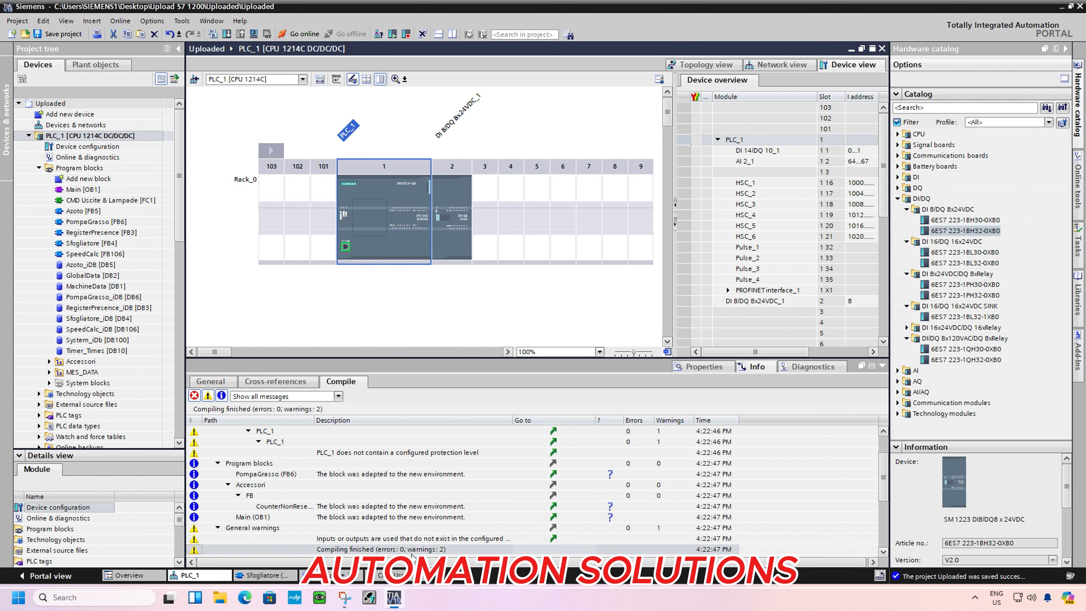
click(103, 136)
click(302, 34)
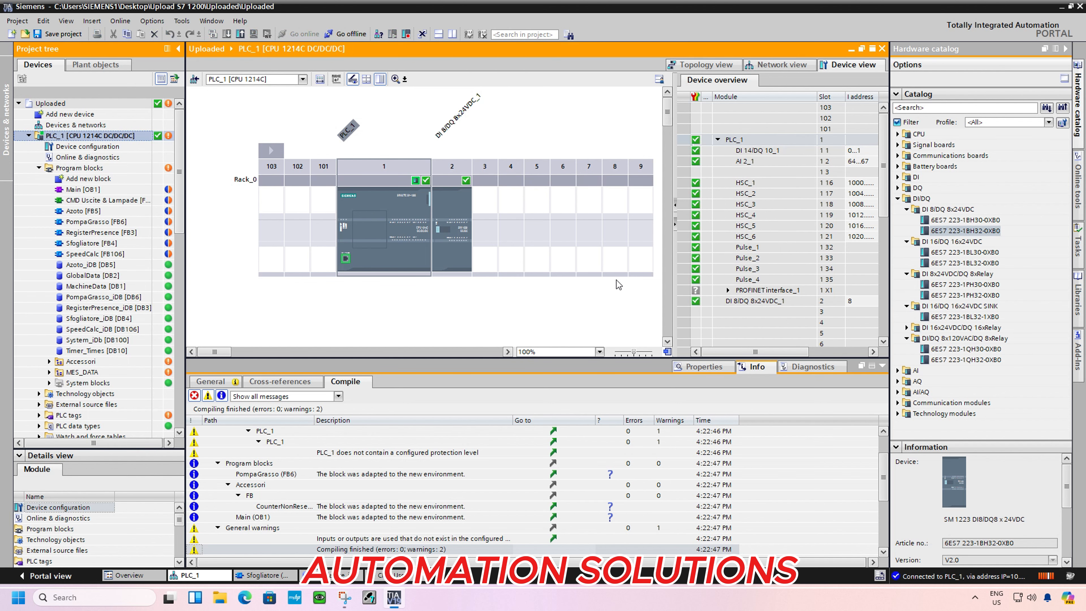
Close the PLC_1 device view and the other open editors
click(476, 275)
click(462, 269)
click(882, 50)
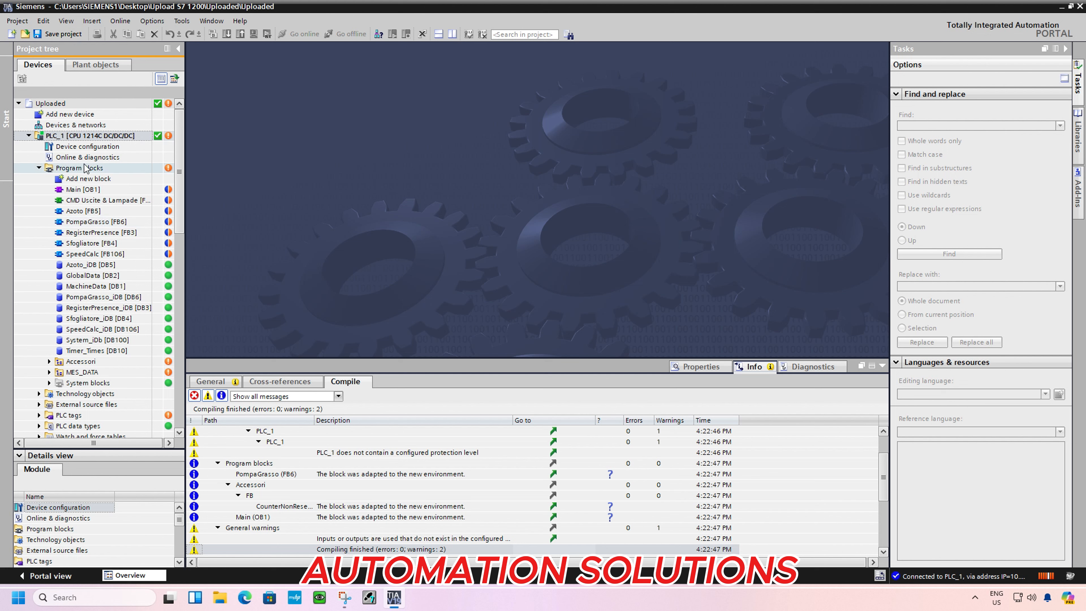
Start another upload of the device software into PLC_1 and set the program blocks action to Continue
click(83, 140)
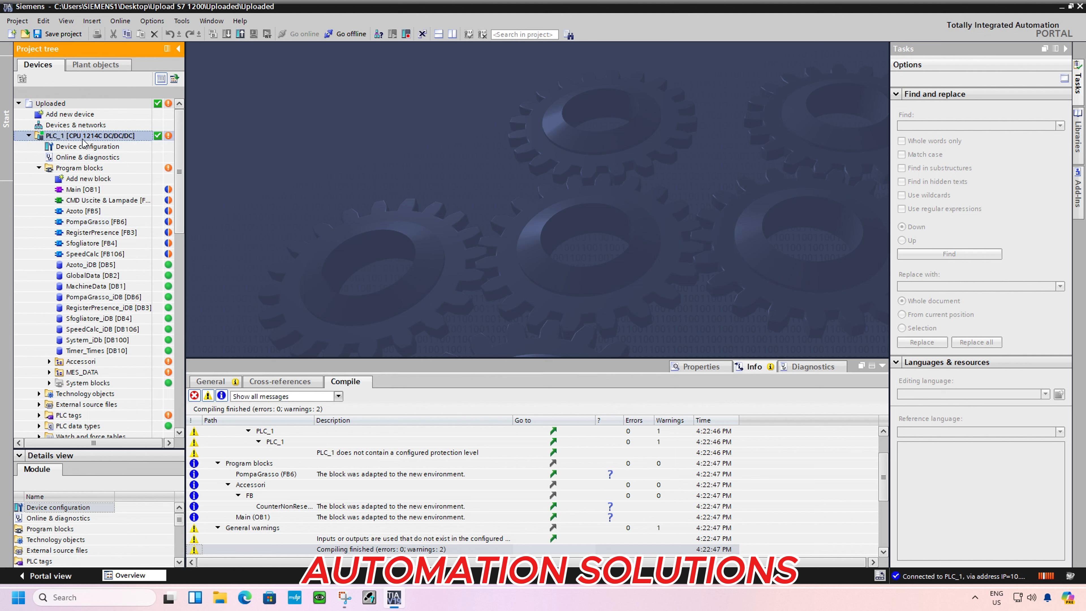
right_click(103, 136)
mouse_move(172, 250)
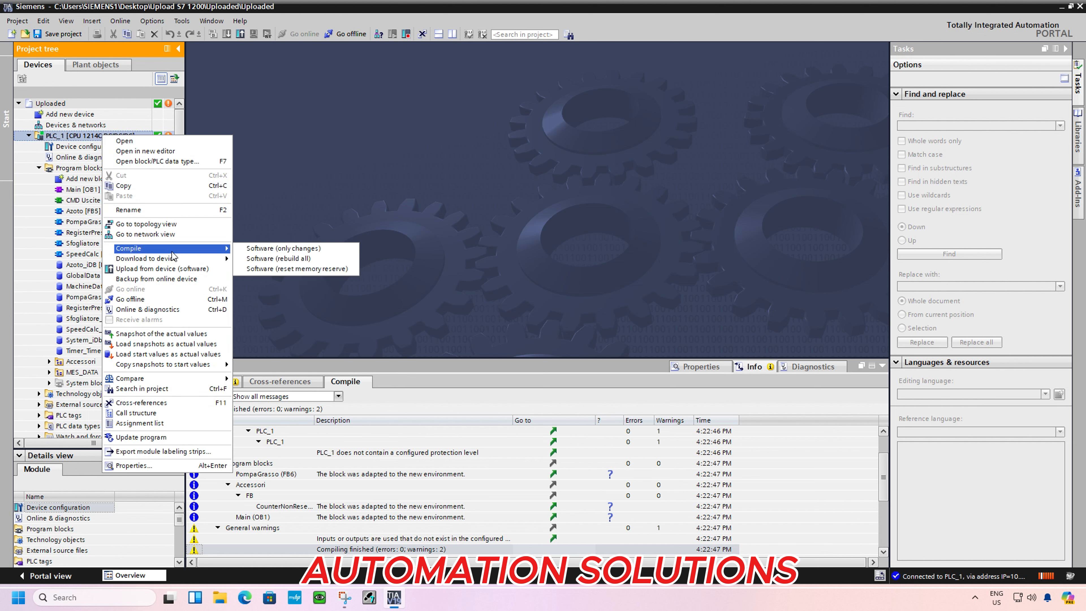
click(183, 270)
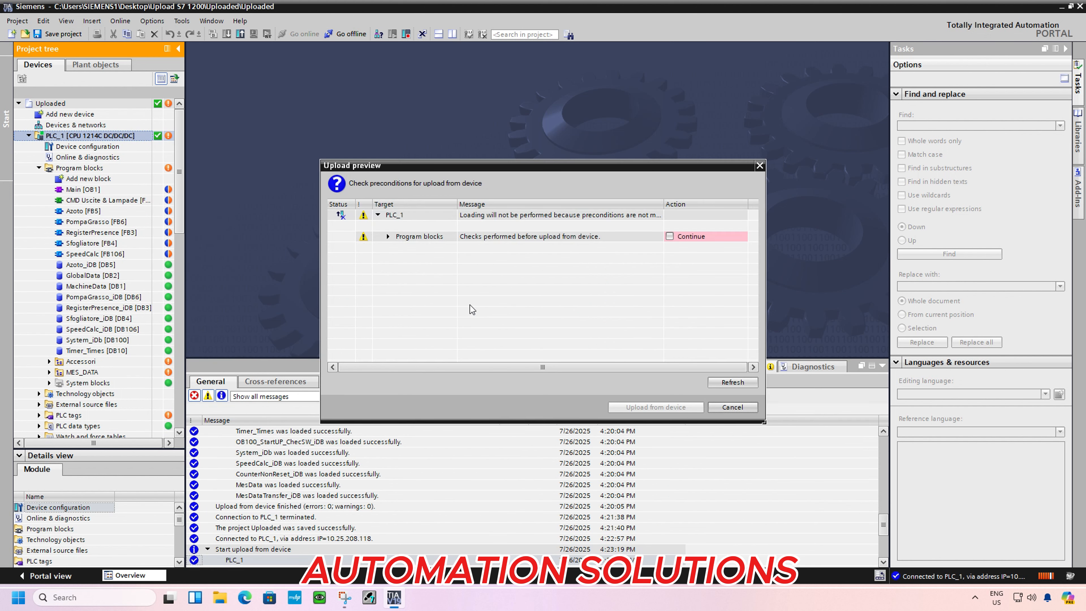
click(671, 236)
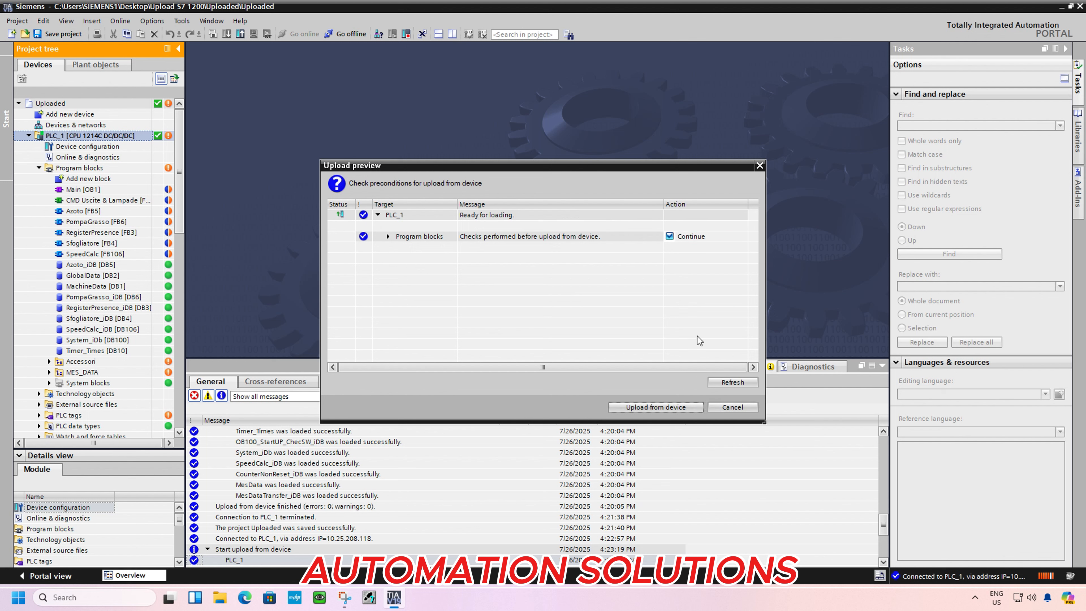